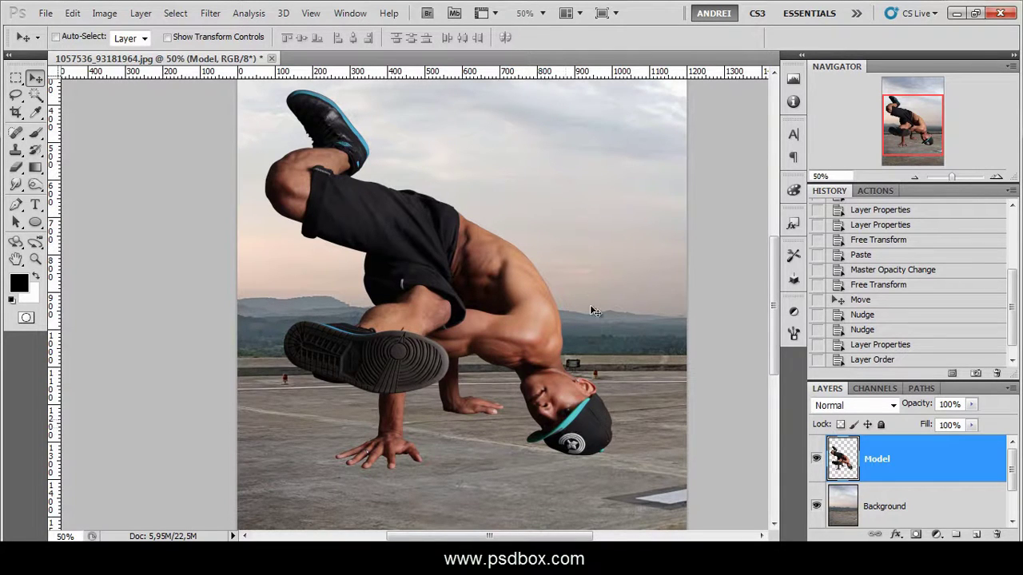
Step: Move the original layer up so it sits directly above Background
scroll(589, 286, down, 1)
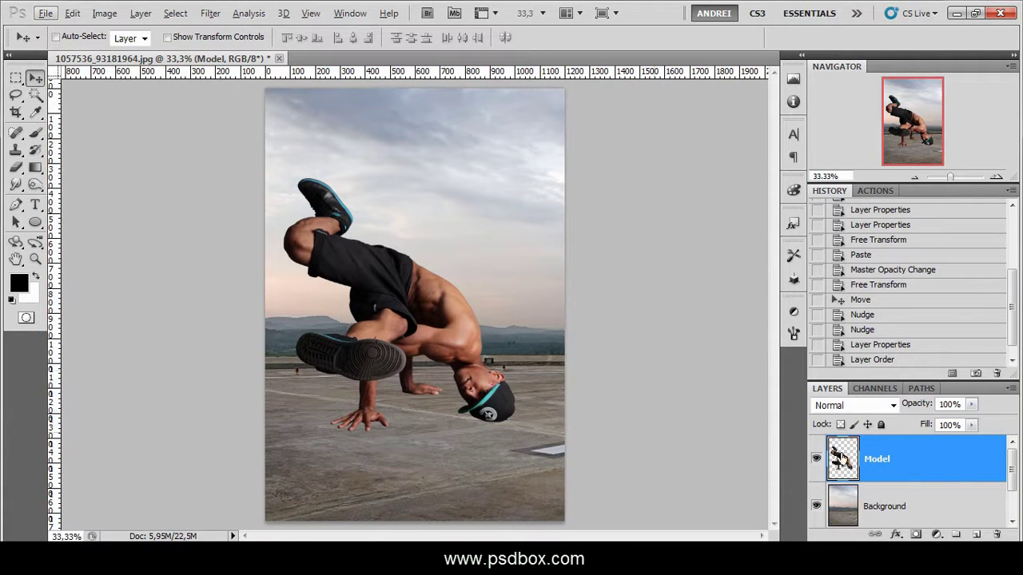
click(895, 504)
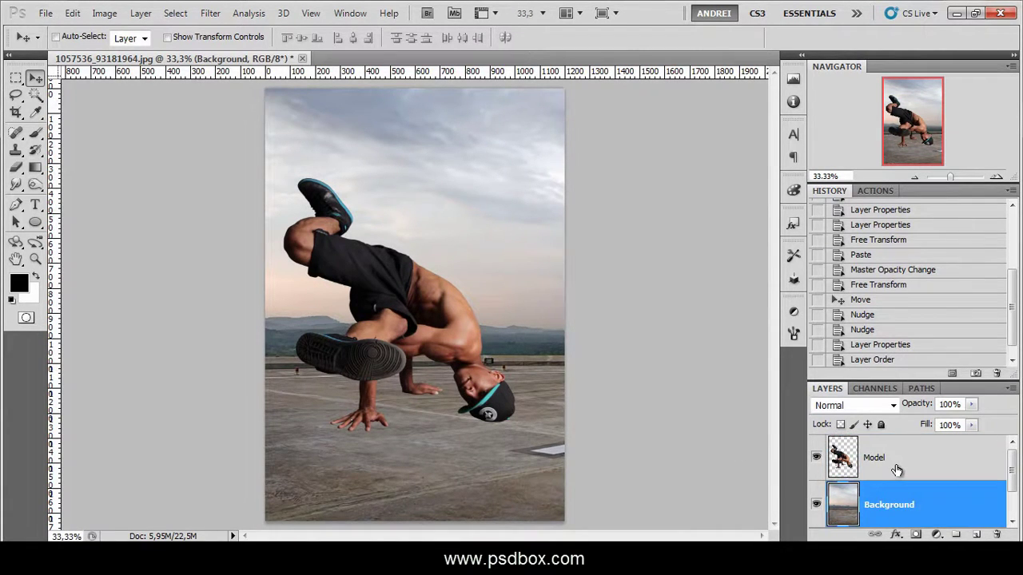
click(896, 471)
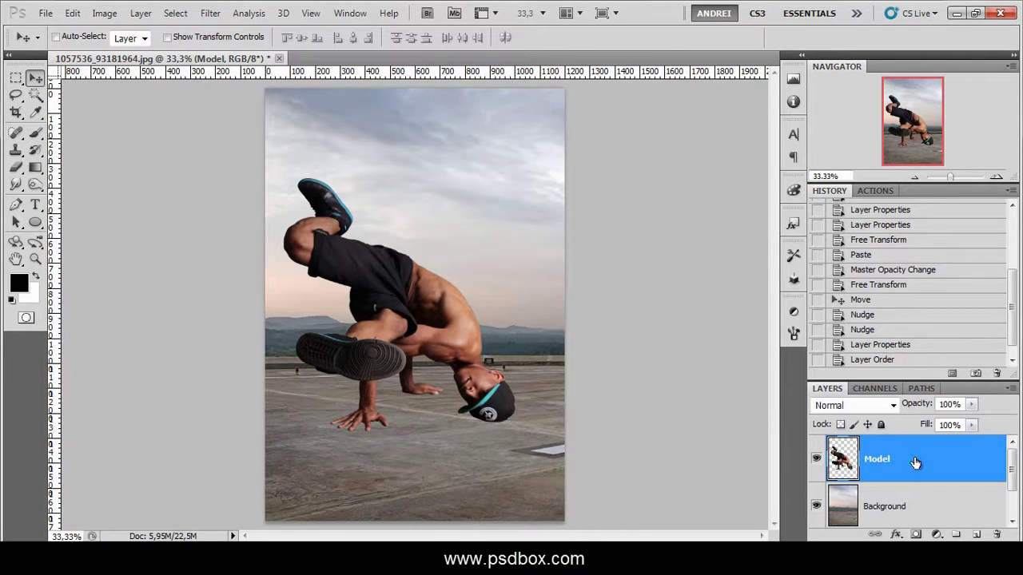
scroll(915, 468, down, 1)
click(935, 508)
scroll(937, 508, up, 1)
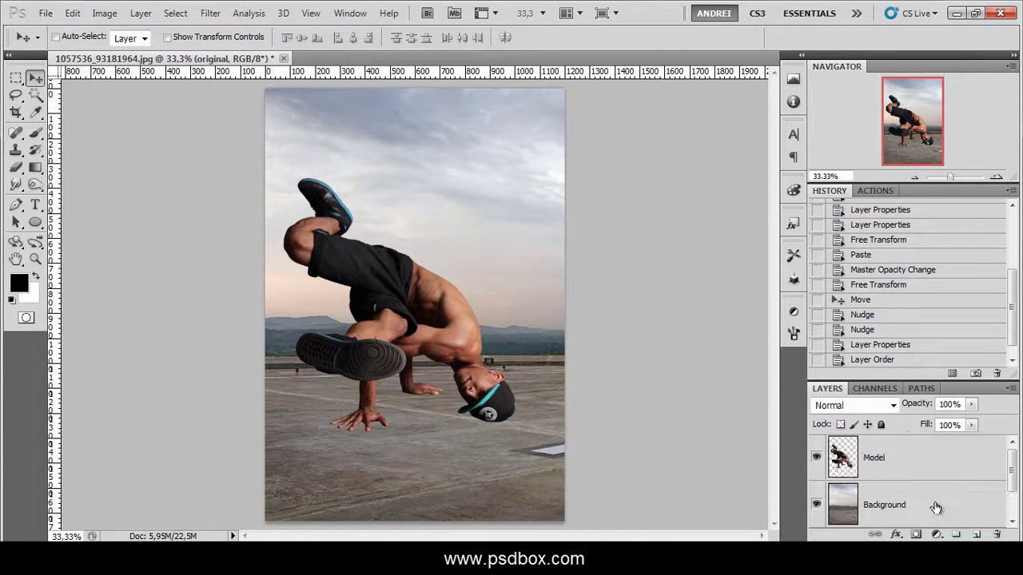
scroll(936, 509, down, 1)
drag(936, 508, 925, 459)
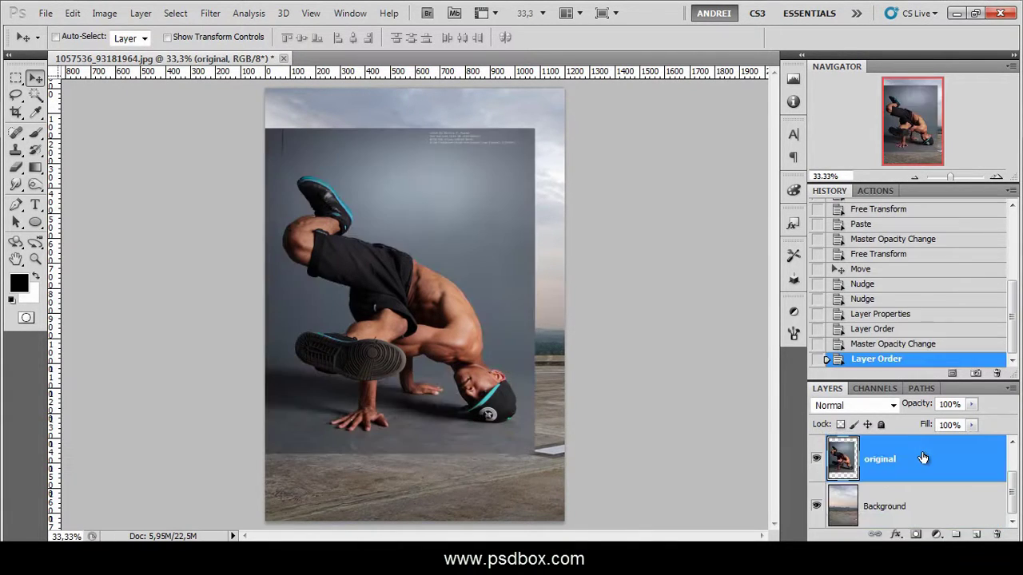
Step: Toggle layer visibility to compare, leaving the Model layer hidden to show the original
scroll(424, 417, up, 3)
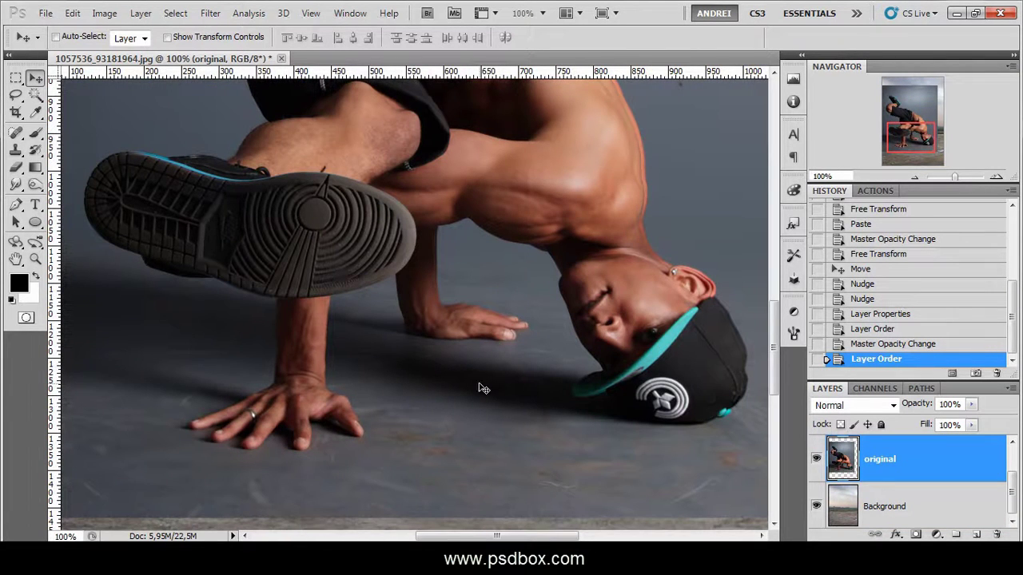
scroll(482, 389, down, 1)
click(816, 459)
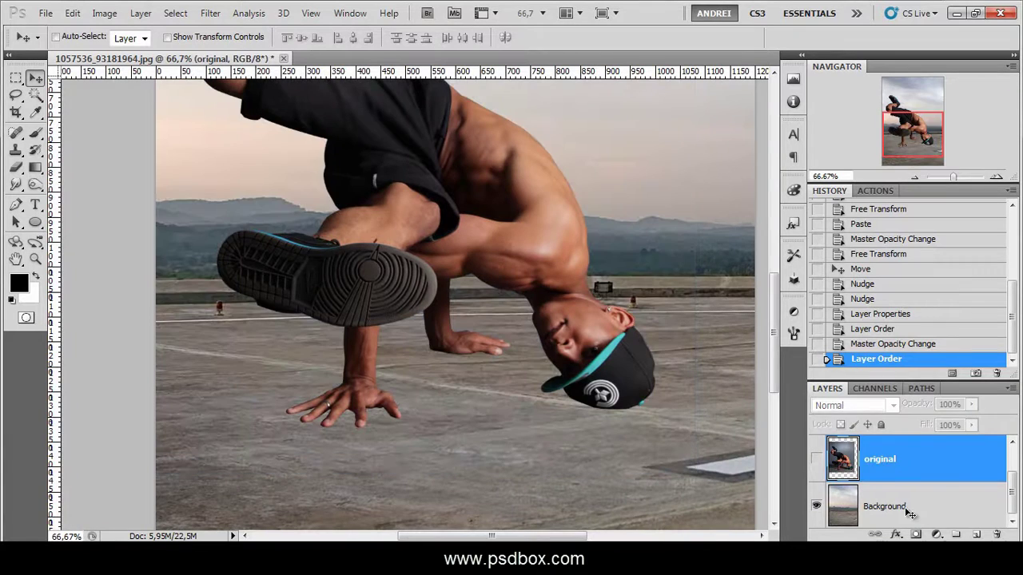
click(887, 504)
click(816, 457)
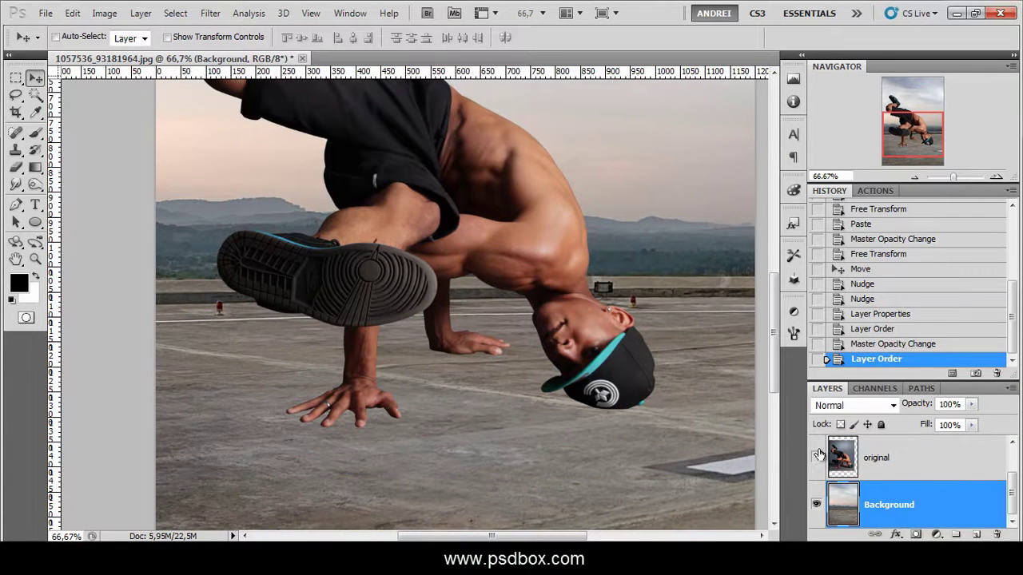
click(867, 456)
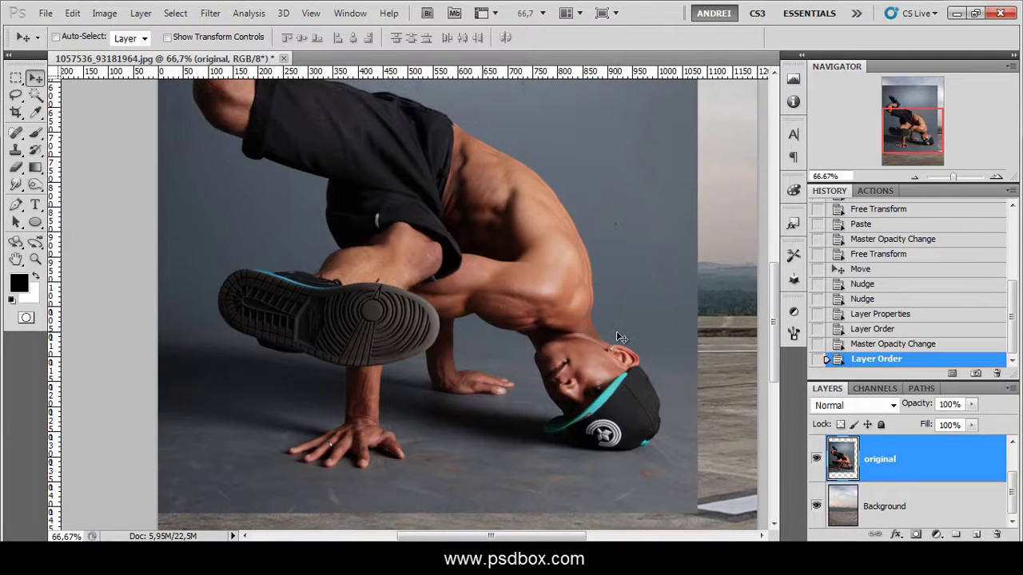
scroll(915, 460, up, 1)
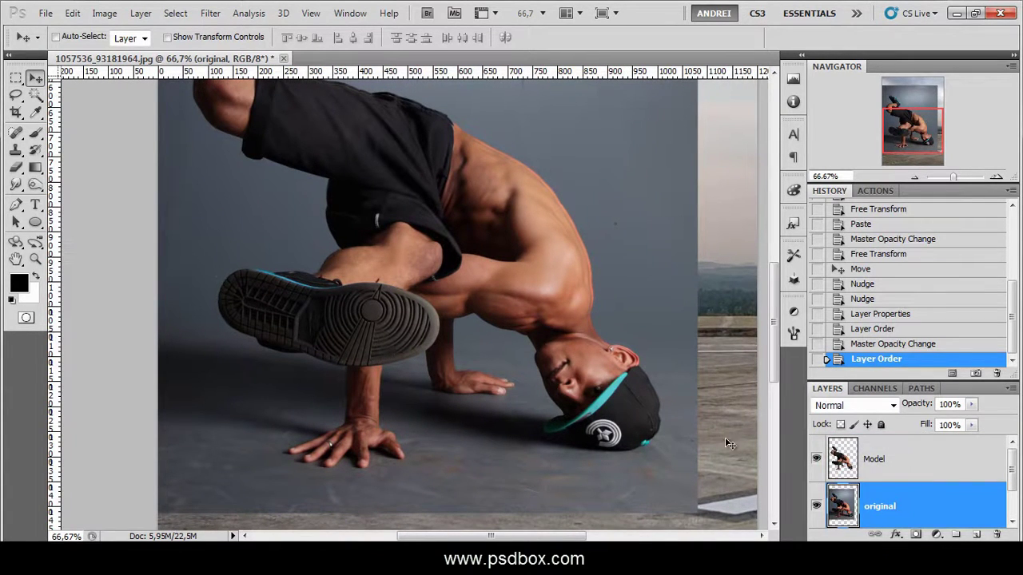
click(816, 462)
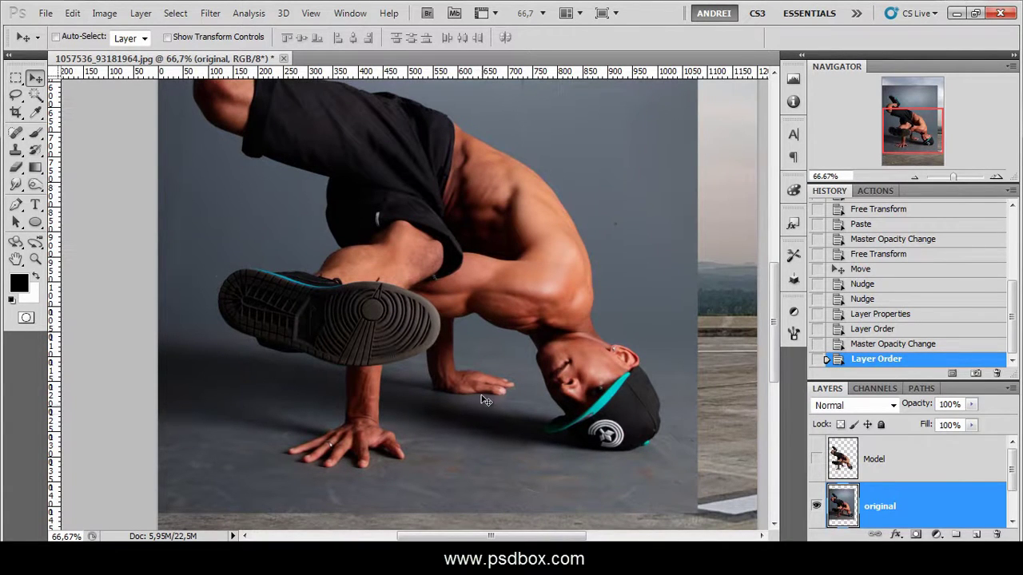
click(816, 505)
click(816, 460)
click(816, 505)
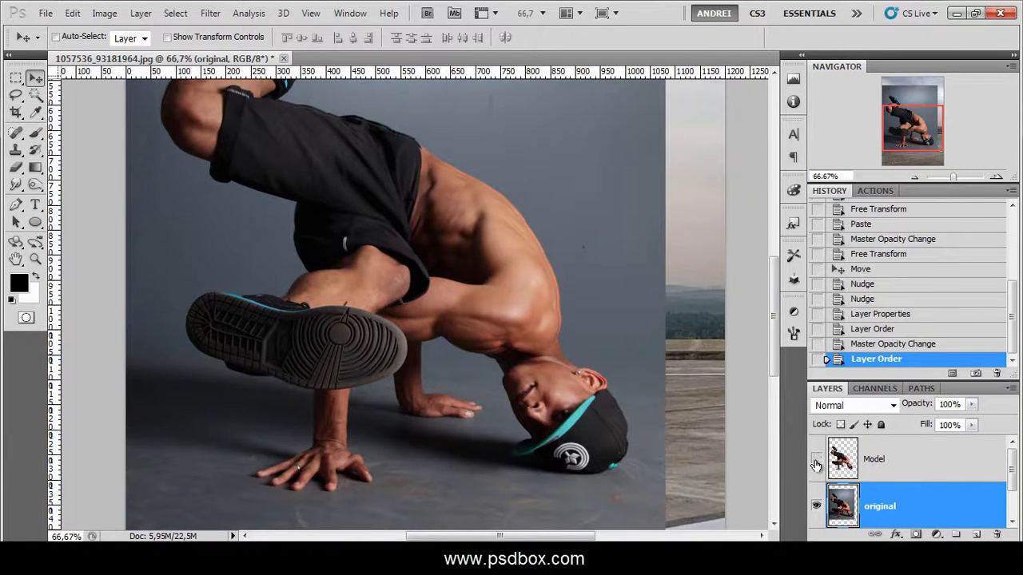
click(936, 464)
click(924, 511)
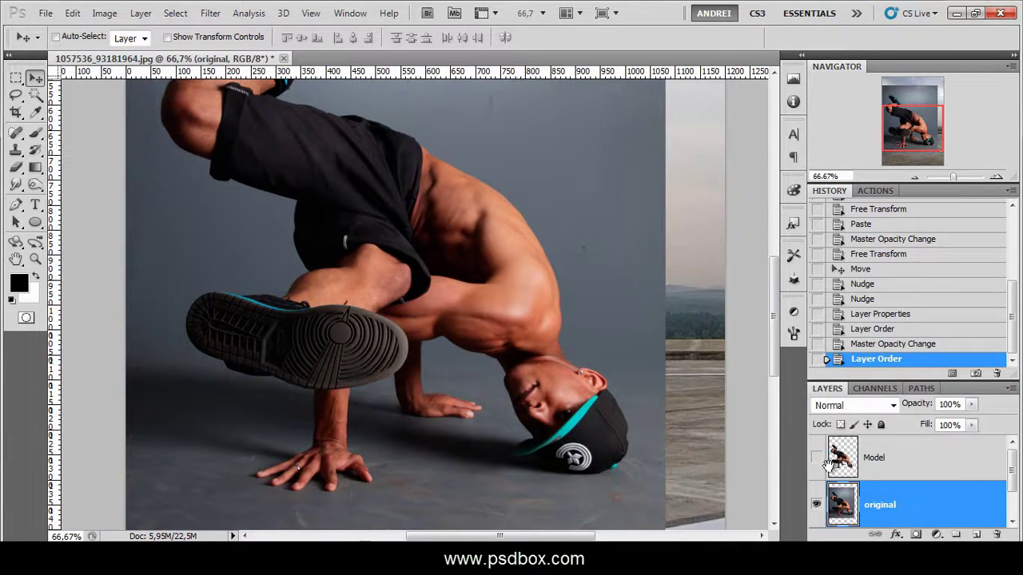
scroll(409, 299, down, 1)
scroll(906, 472, down, 1)
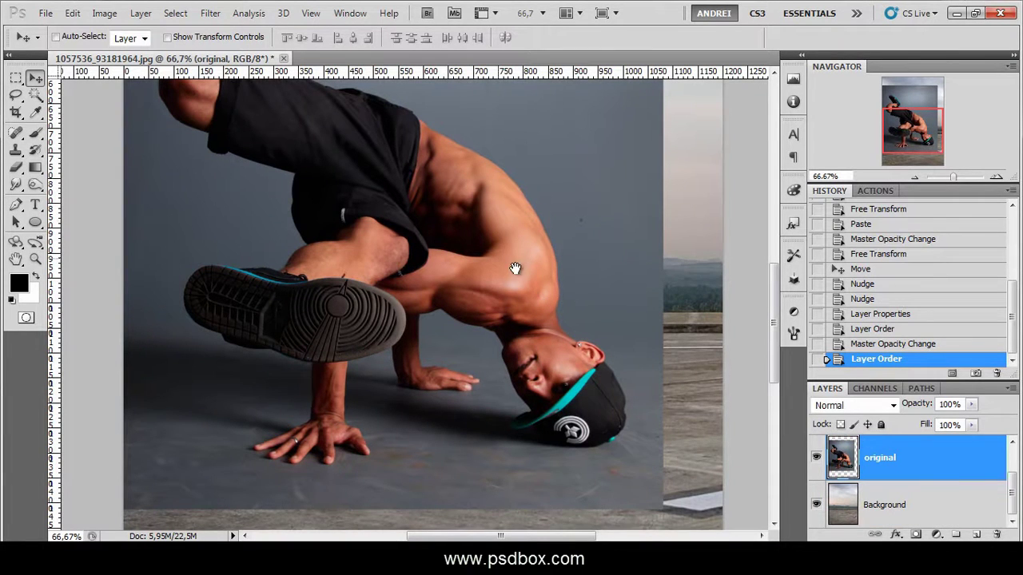
drag(514, 269, 515, 286)
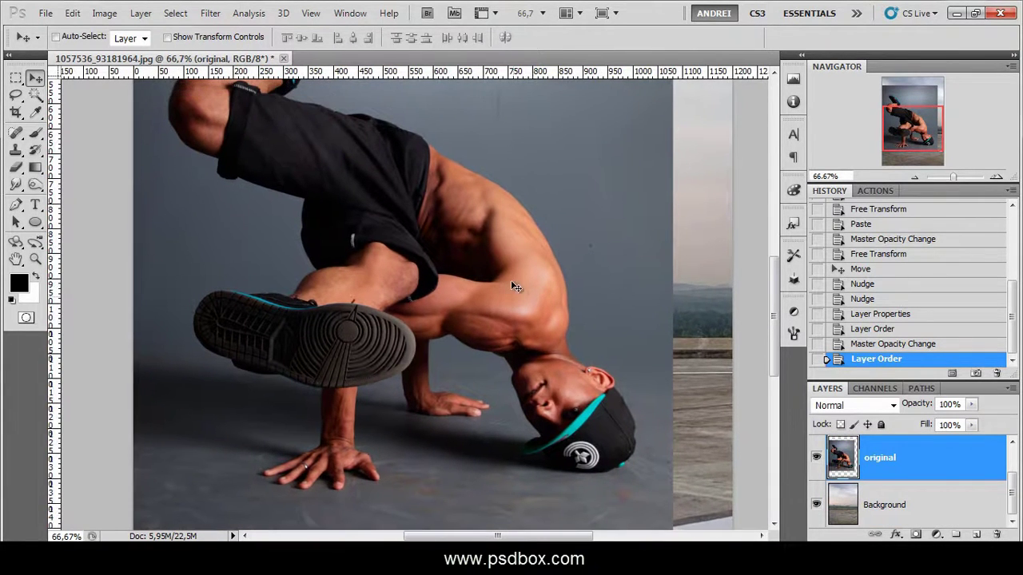
click(104, 14)
Step: Convert the original layer to Black & White with Reds -9 and Greens -44, then invert it
mouse_move(128, 50)
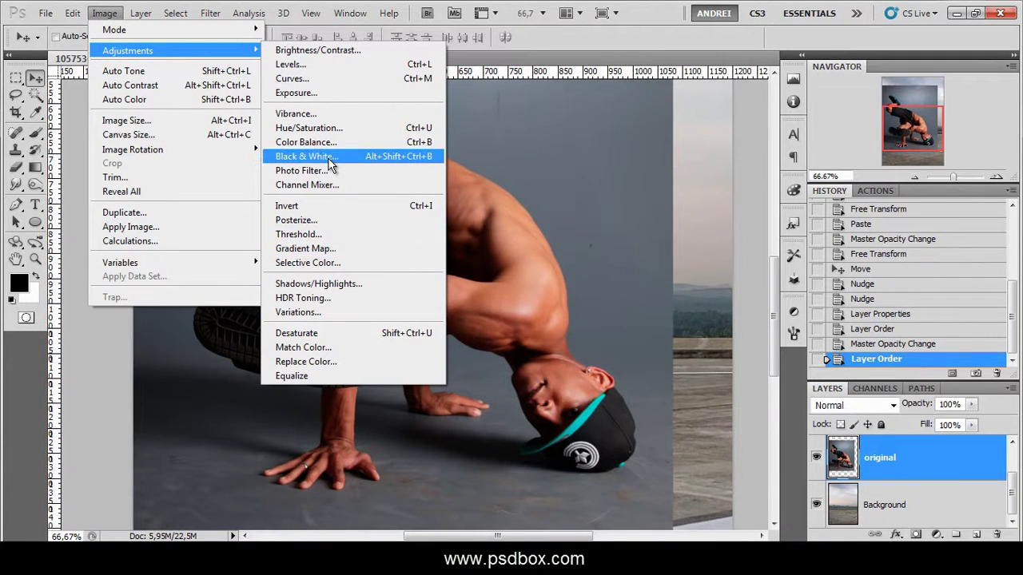
click(330, 158)
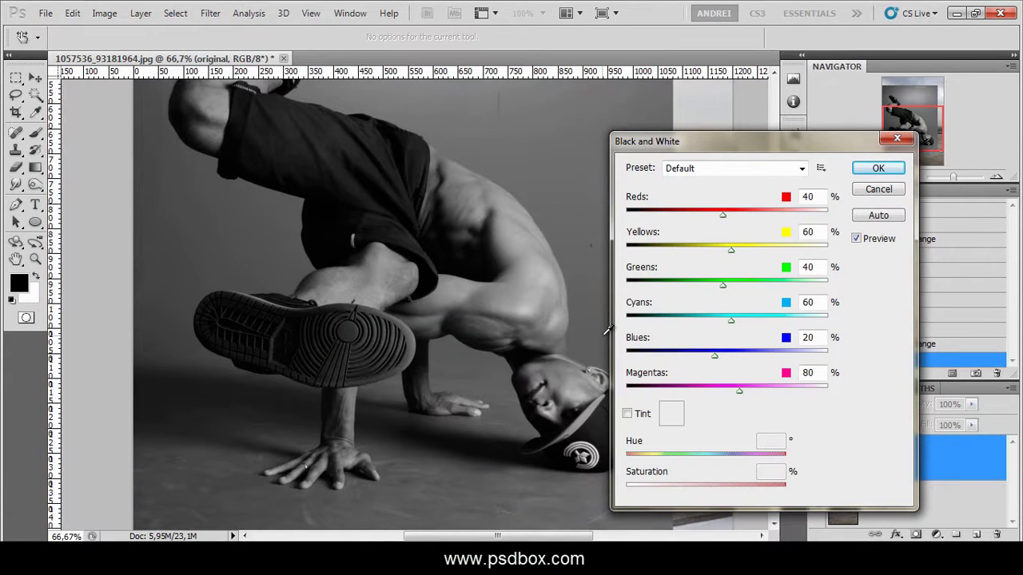
mouse_move(724, 216)
mouse_down()
mouse_move(685, 217)
mouse_move(769, 218)
mouse_move(709, 215)
mouse_up()
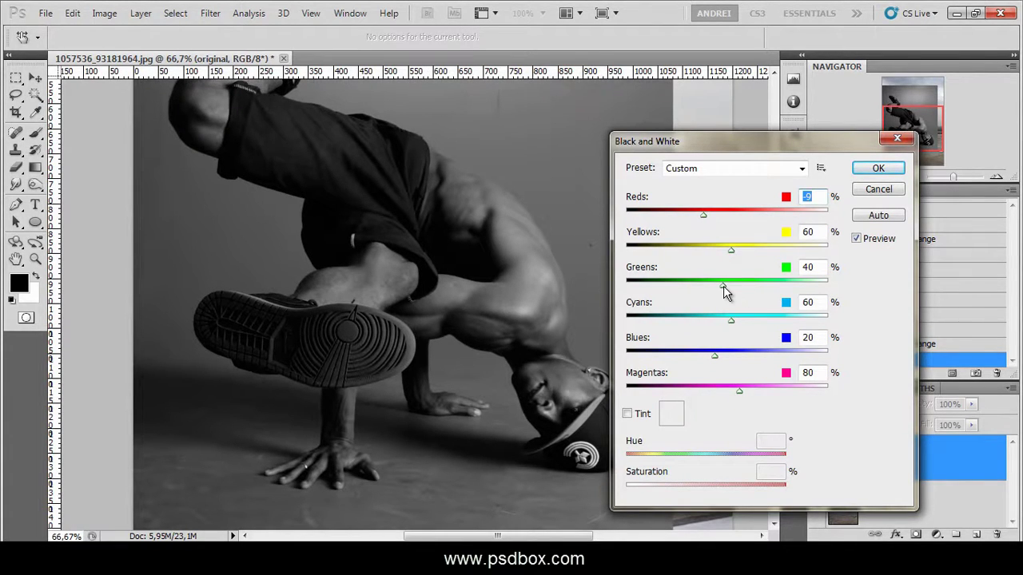
drag(722, 286, 689, 288)
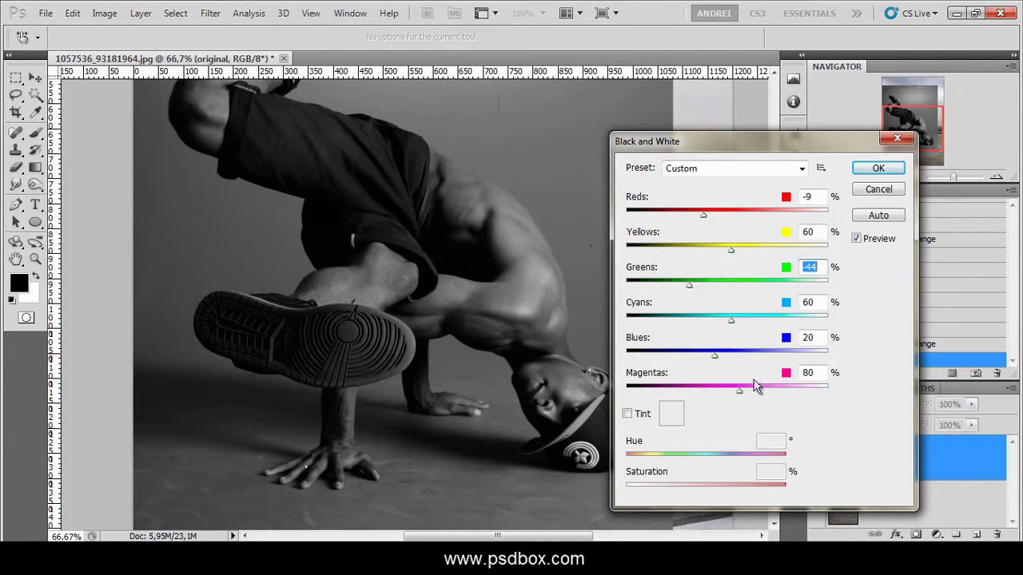
click(880, 169)
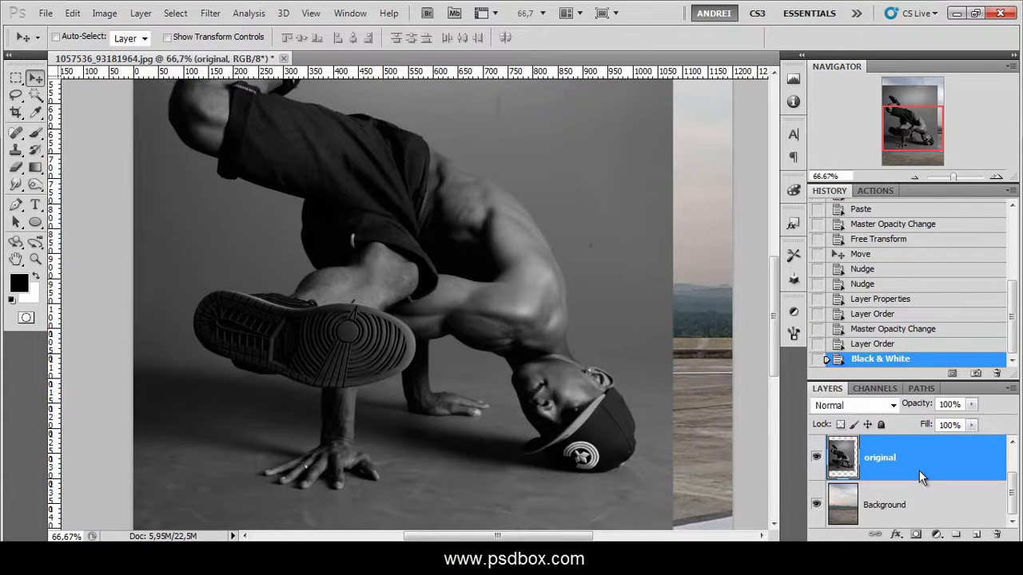
key(ctrl+i)
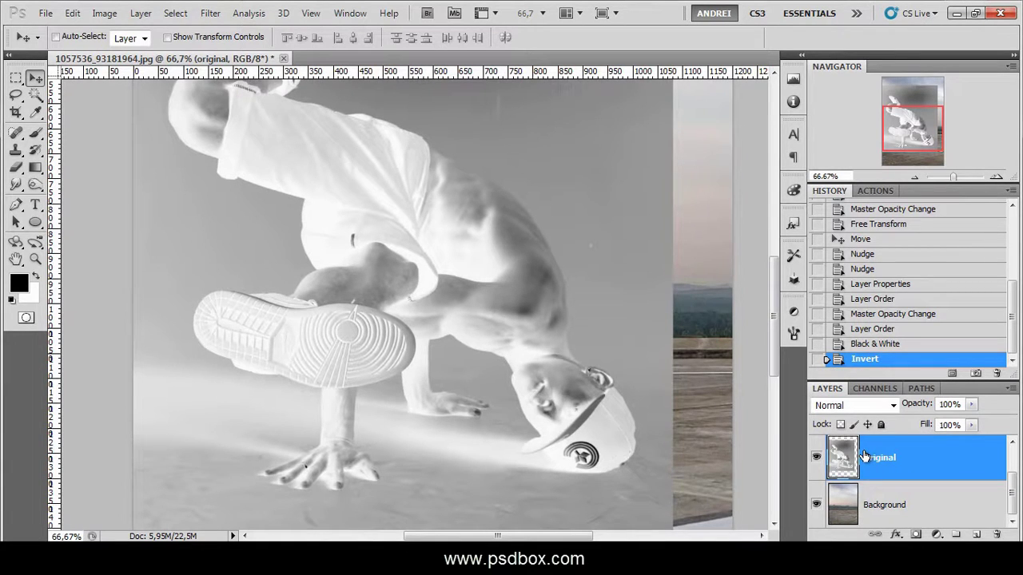
Step: Open the Levels dialog for the inverted original layer with Ctrl+L
key(i)
key(ctrl+l)
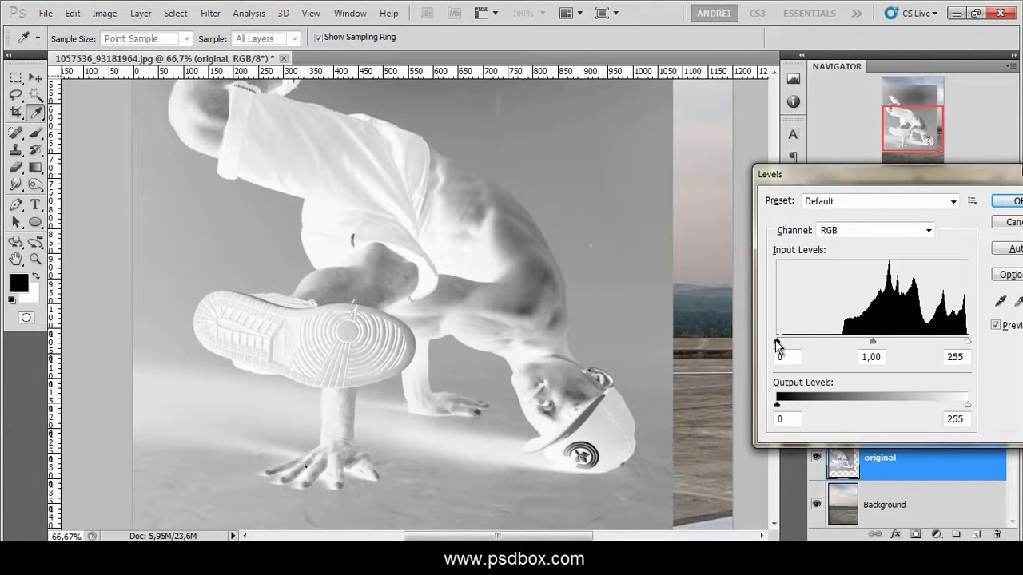
Step: Apply Levels to the negative with input values 118, 0.54 and 238
drag(778, 344, 936, 343)
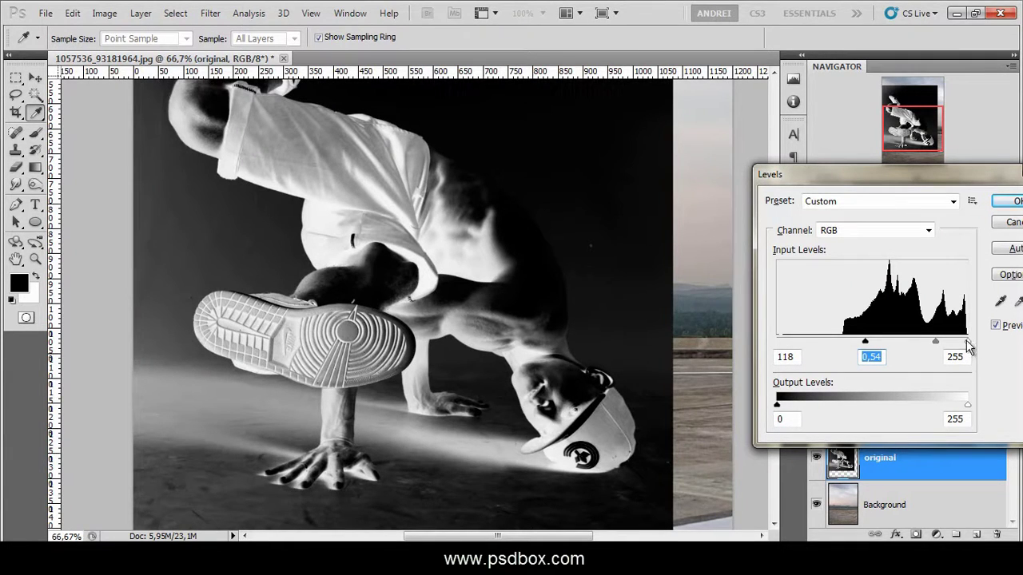
drag(966, 344, 954, 344)
drag(897, 188, 660, 149)
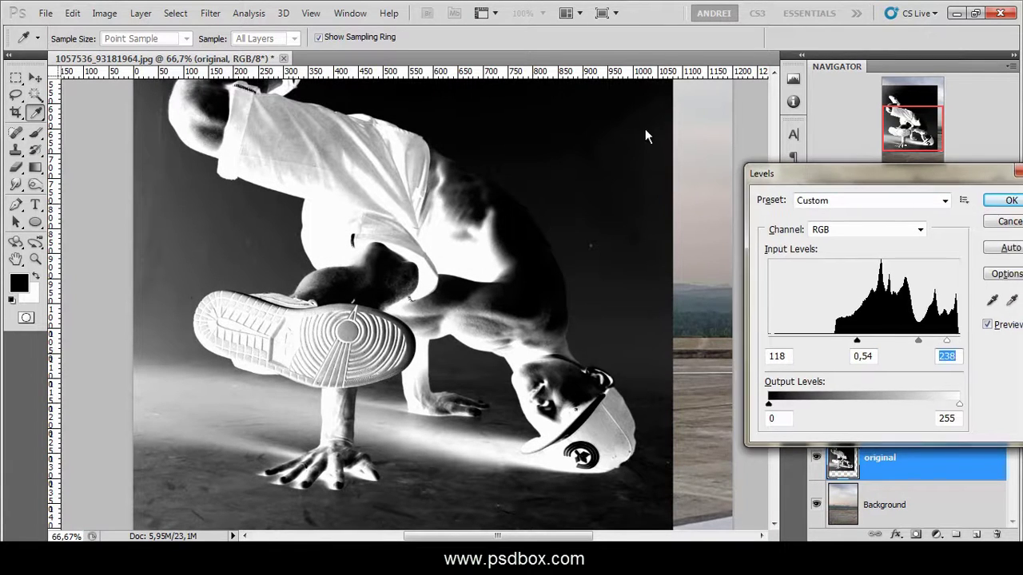
click(779, 164)
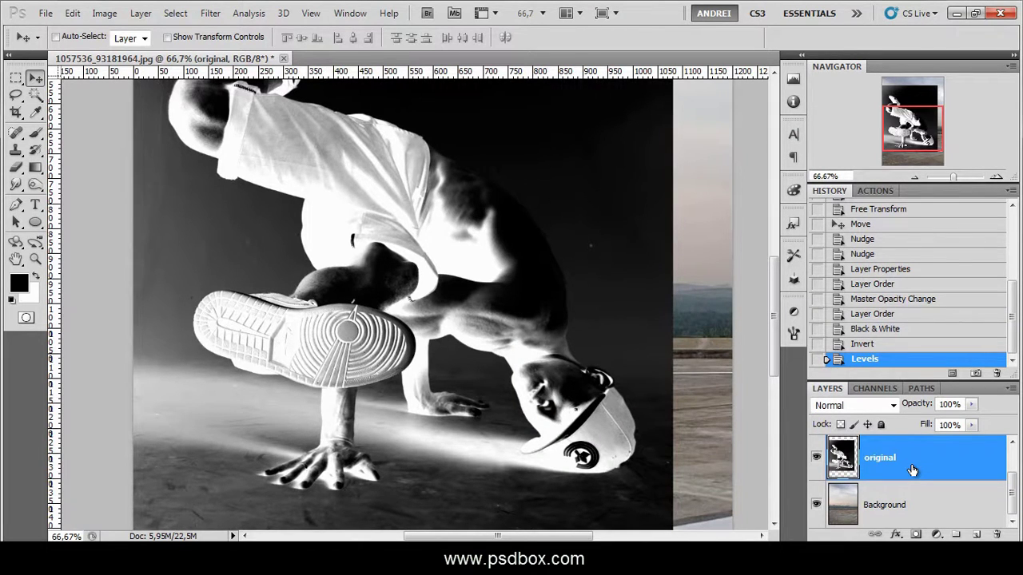
Step: Invert the original layer back into a high-contrast black-and-white positive
key(ctrl+i)
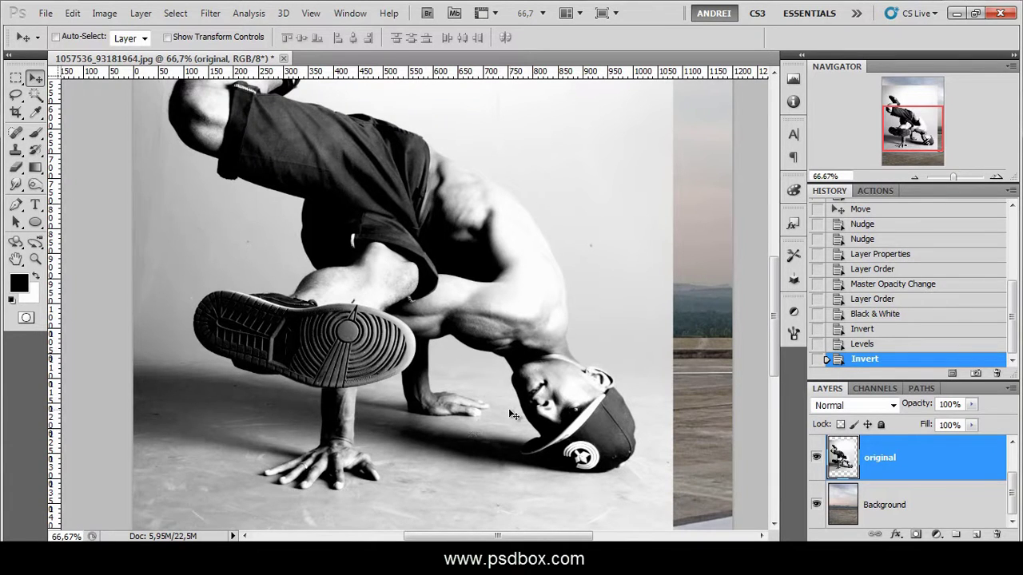
drag(914, 126, 912, 125)
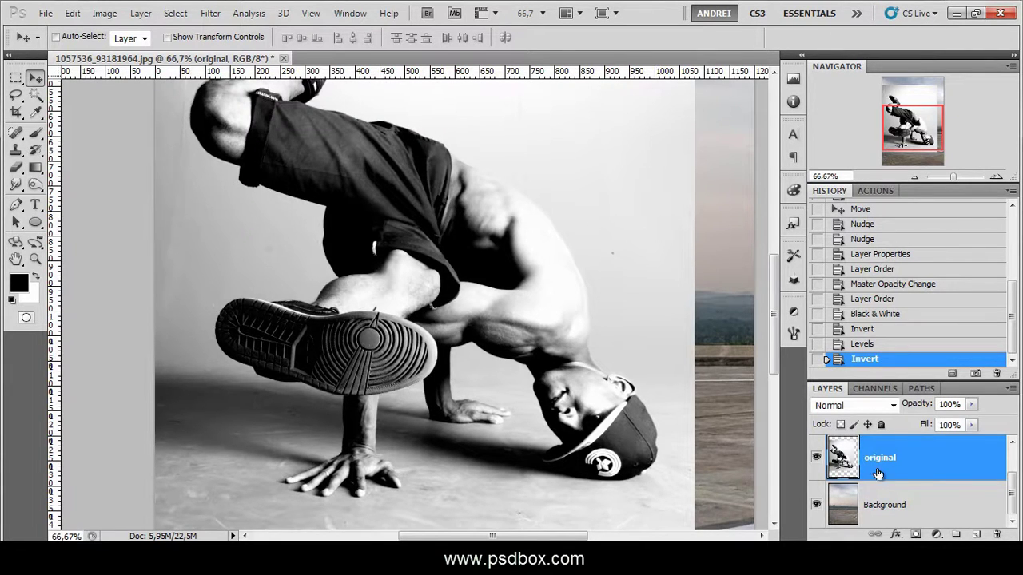
scroll(905, 472, up, 1)
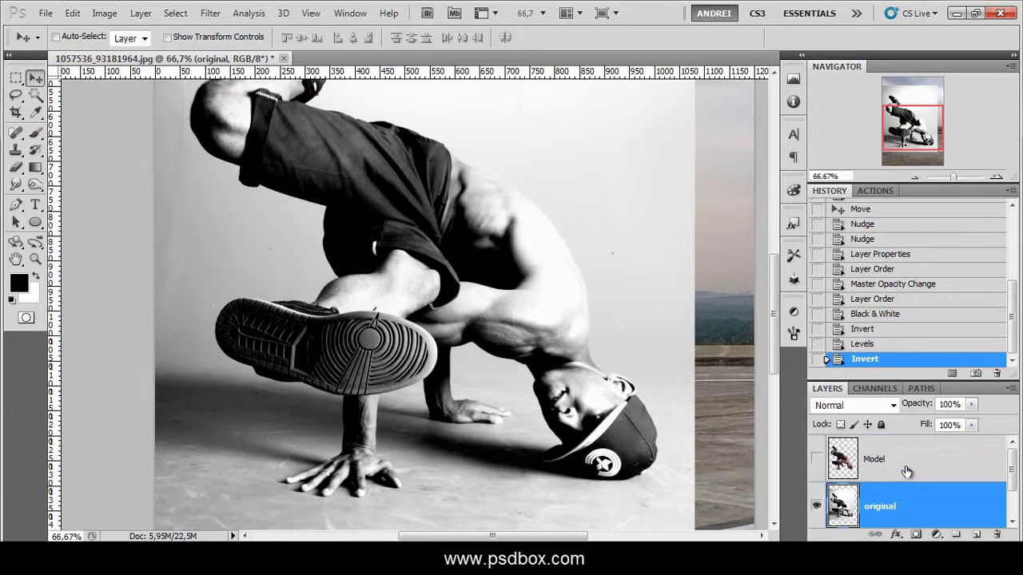
scroll(906, 471, down, 1)
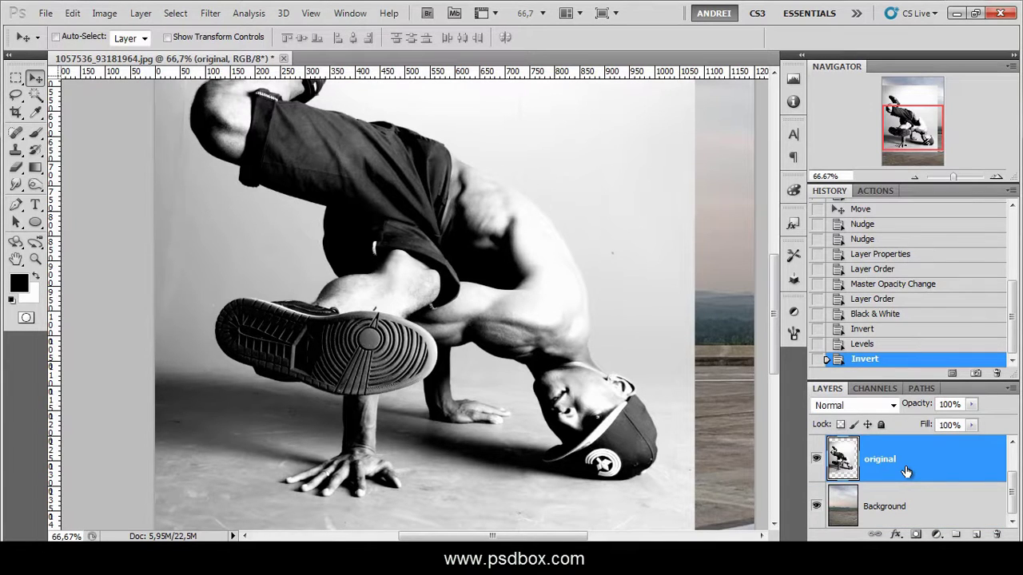
Step: Add a white layer mask to the original layer and set its blending to Multiply
click(916, 535)
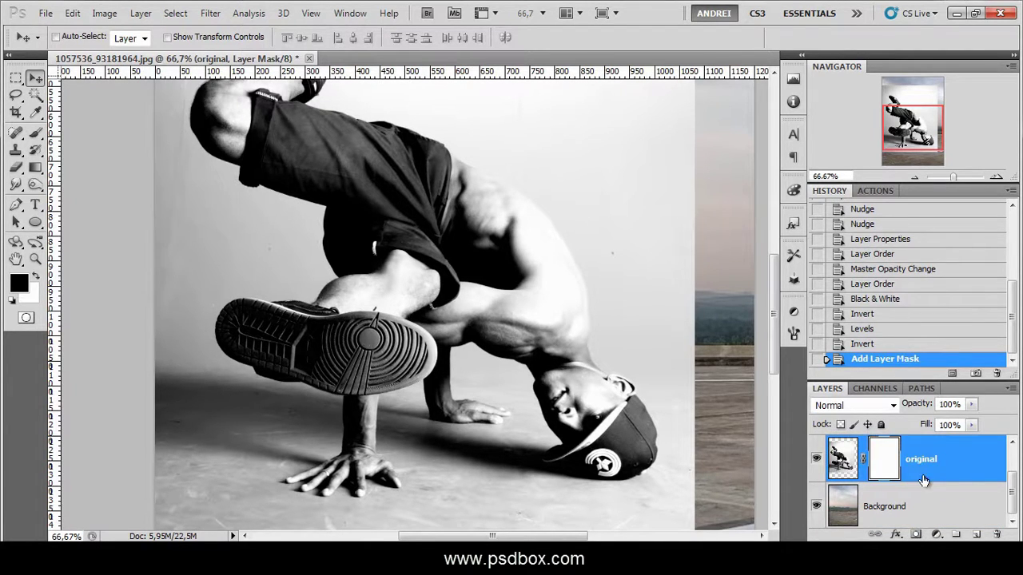
scroll(923, 480, up, 1)
click(843, 504)
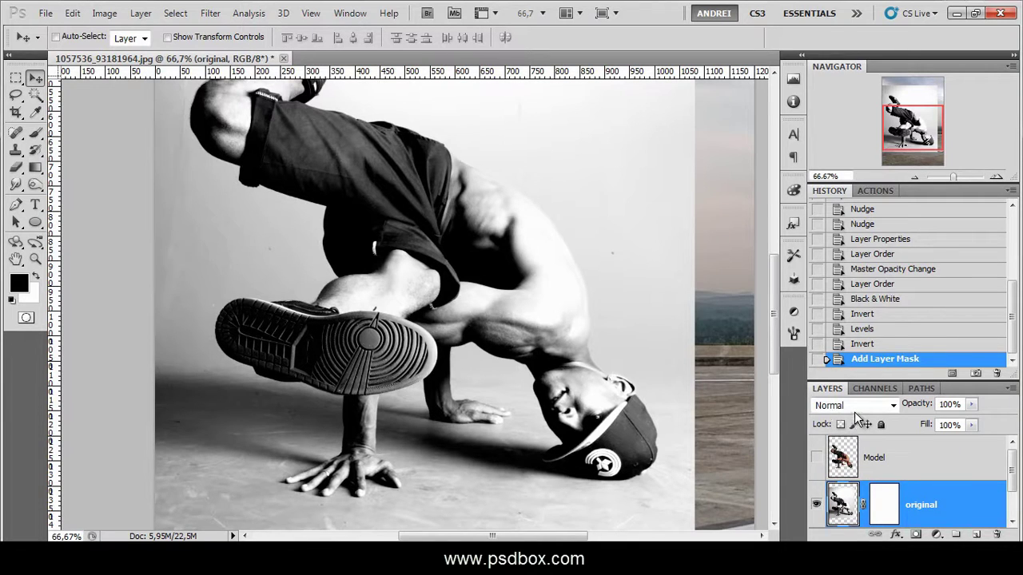
click(854, 412)
click(833, 68)
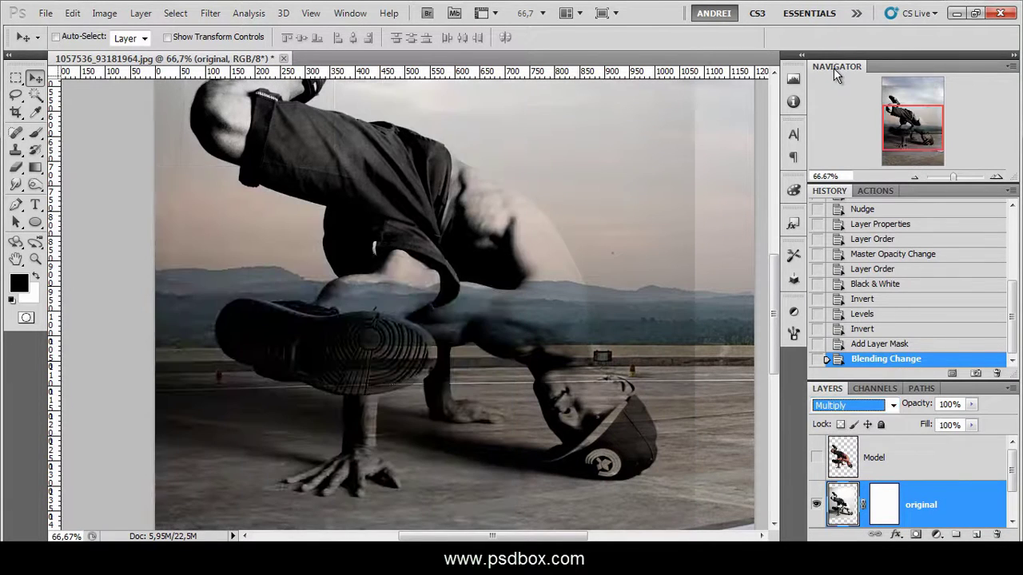
drag(894, 130, 893, 142)
drag(641, 420, 612, 495)
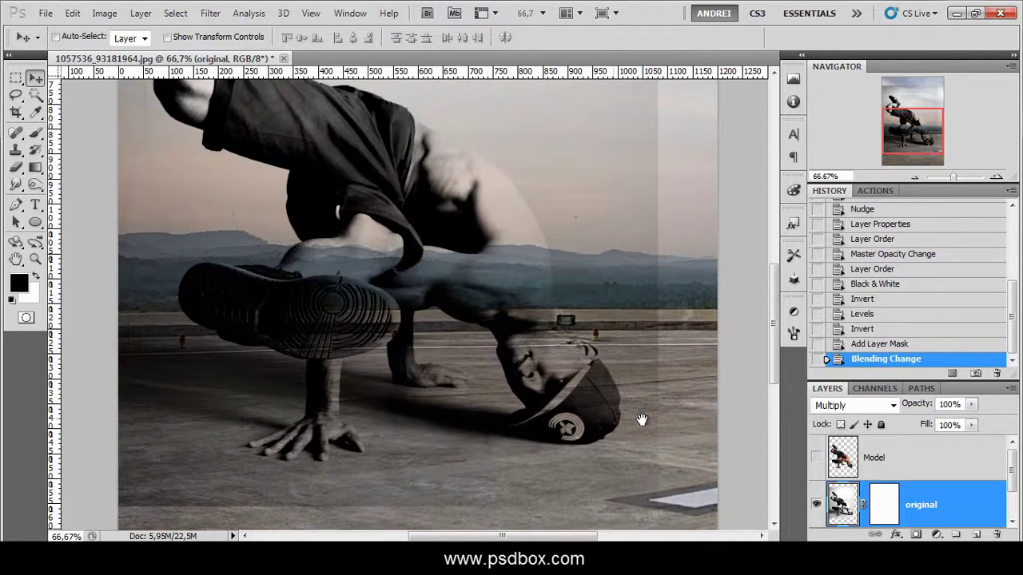
Step: Make the colour Model layer visible again and reselect the original layer
click(929, 462)
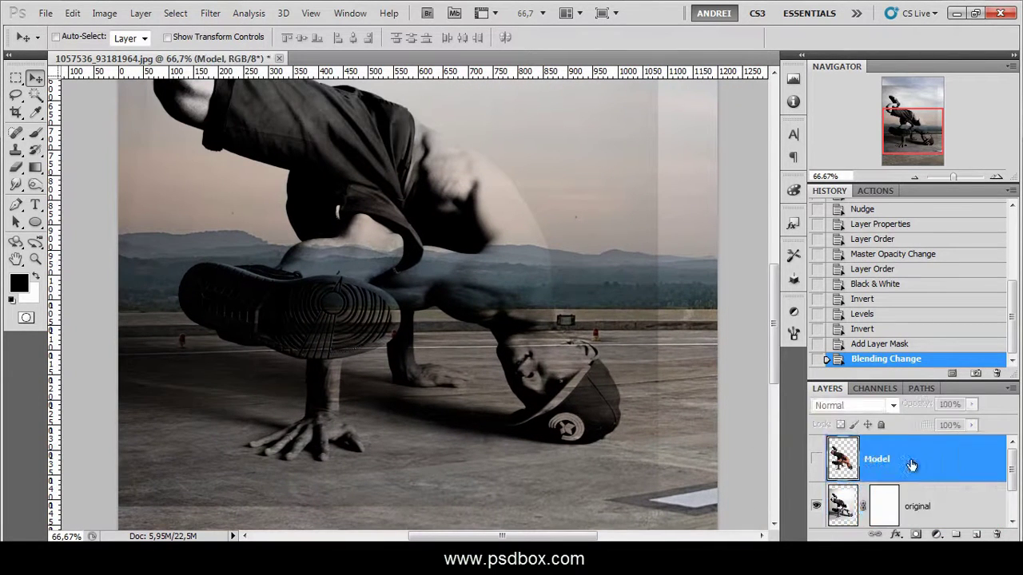
click(816, 462)
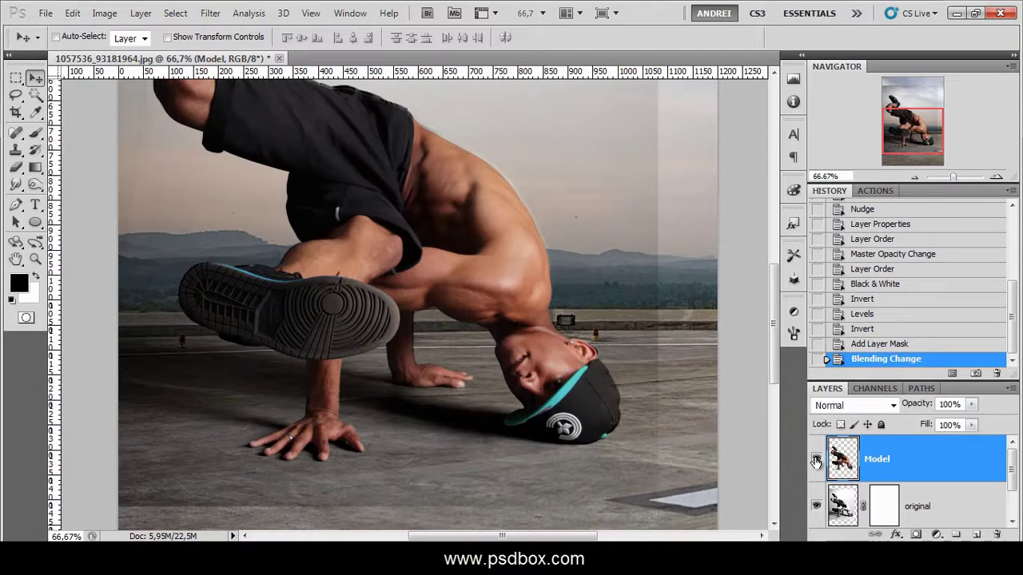
drag(521, 390, 525, 393)
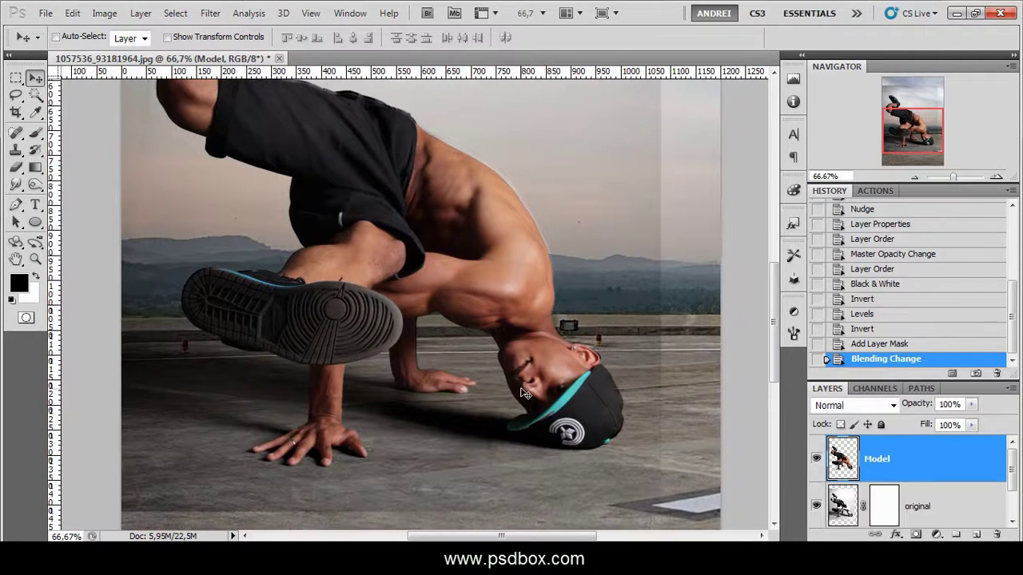
drag(524, 183, 548, 231)
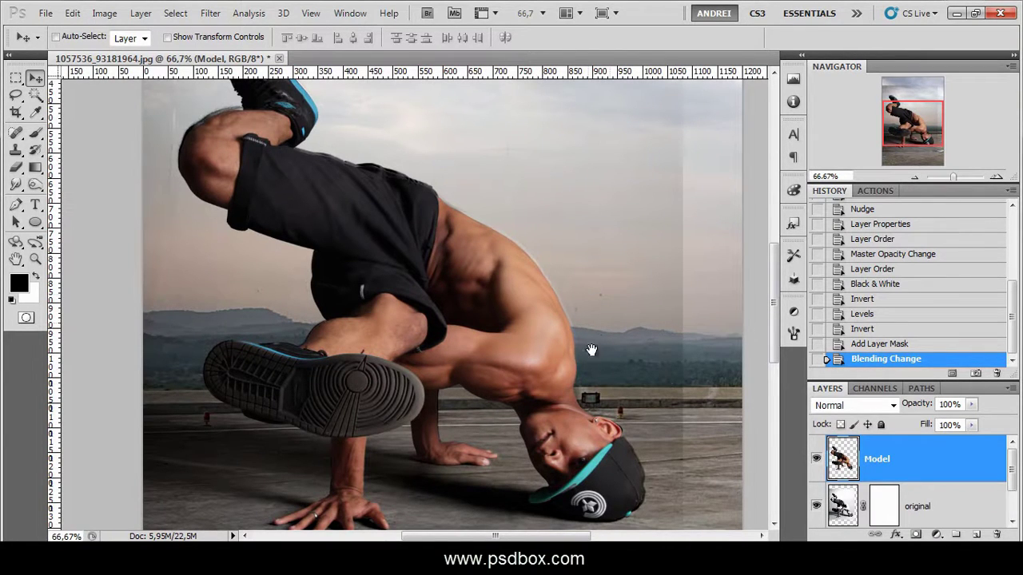
scroll(595, 348, down, 2)
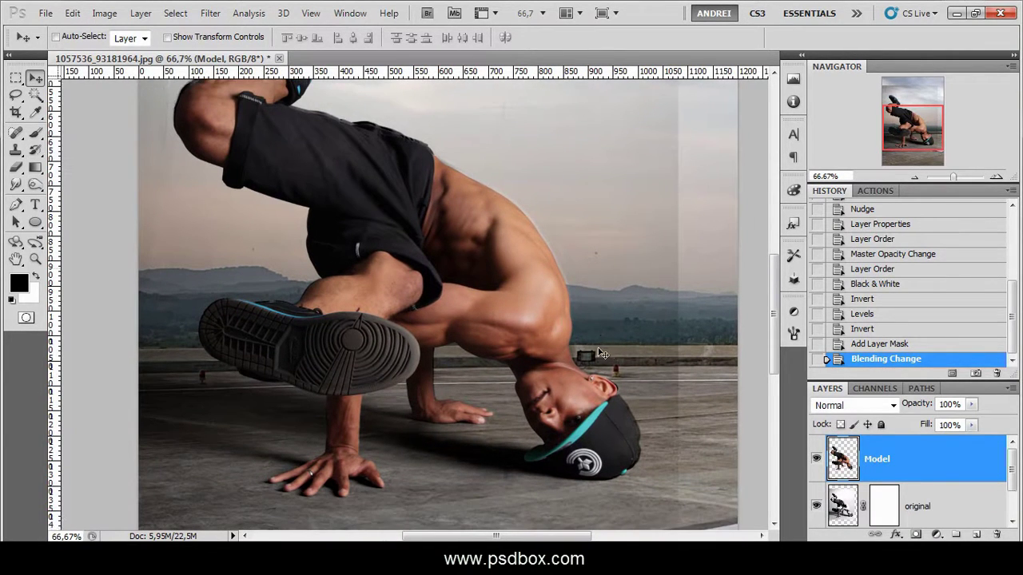
scroll(584, 342, down, 2)
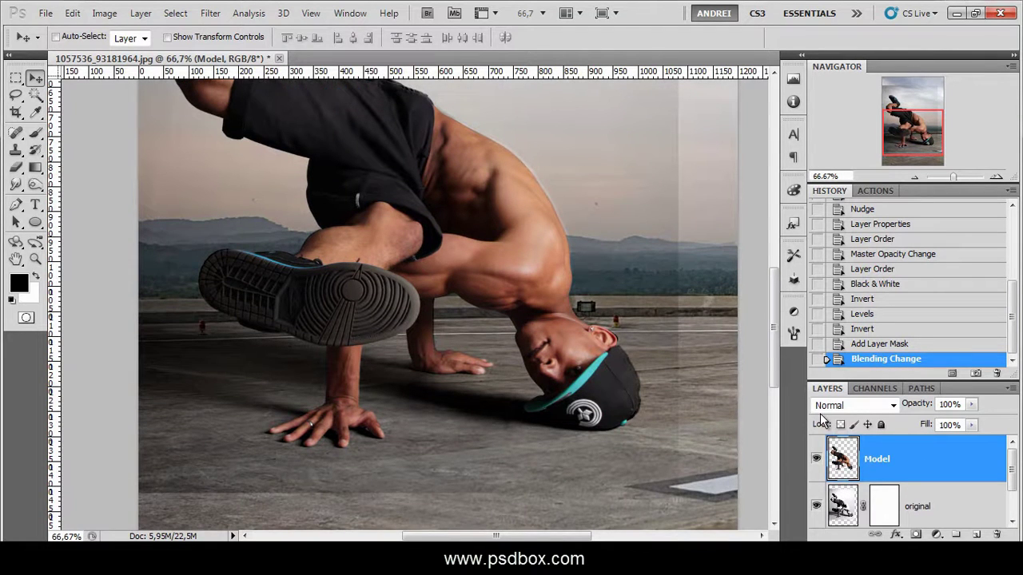
click(896, 509)
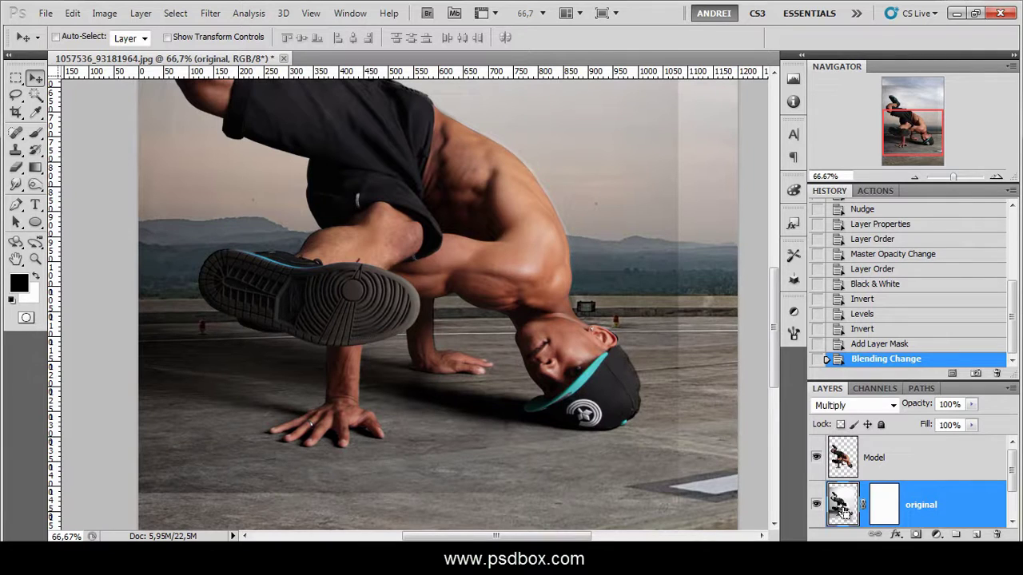
Step: Apply Levels to the original layer: input 8, 1,08, 187 and output black 25
key(ctrl+l)
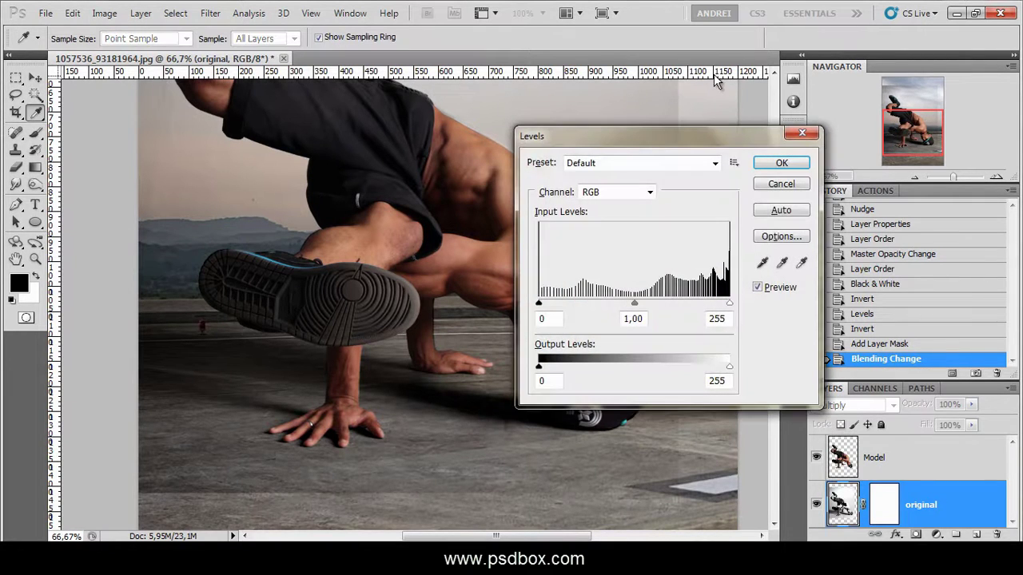
drag(671, 146, 882, 138)
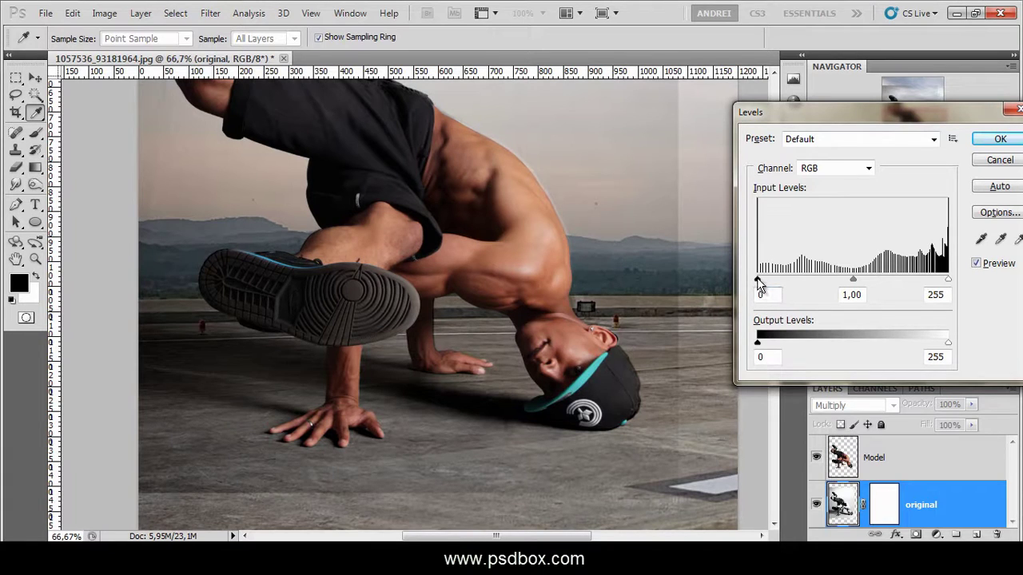
mouse_move(759, 284)
mouse_down()
mouse_move(781, 279)
mouse_move(750, 282)
mouse_up()
drag(853, 284, 832, 281)
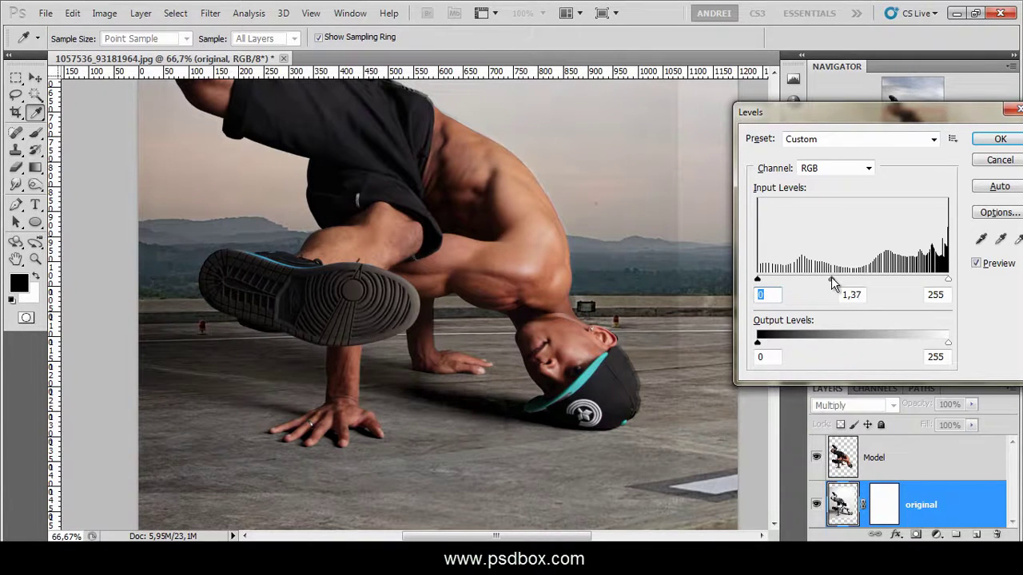
drag(948, 343, 948, 344)
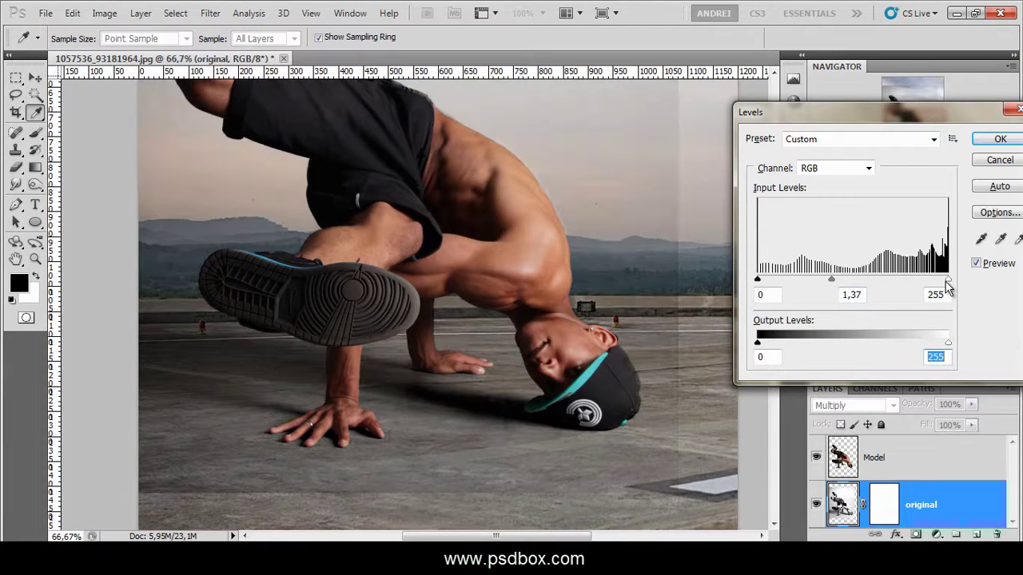
drag(948, 280, 897, 282)
mouse_move(812, 280)
mouse_down()
mouse_move(834, 284)
mouse_move(810, 281)
mouse_up()
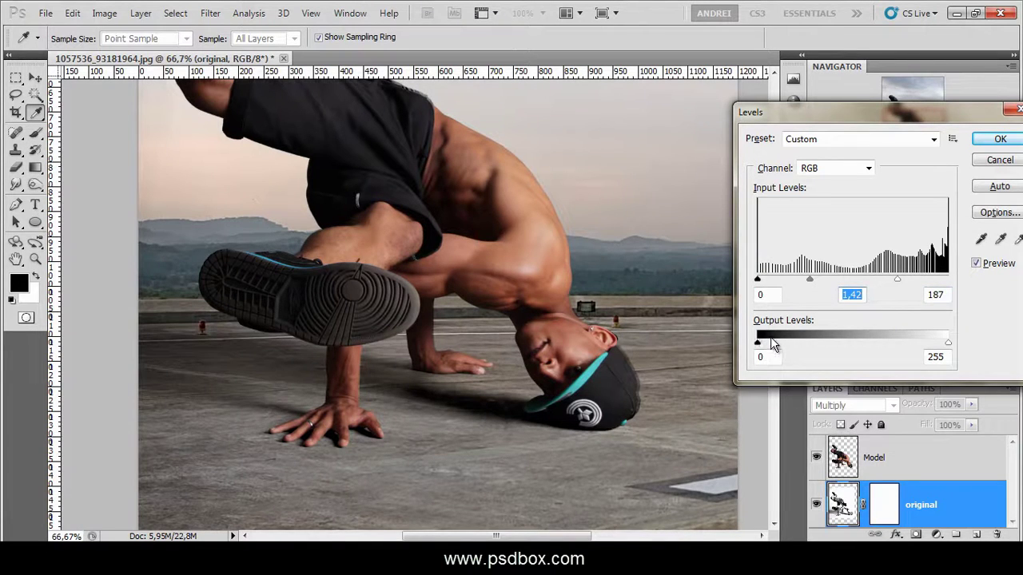
mouse_move(758, 343)
mouse_down()
mouse_move(784, 347)
mouse_move(775, 343)
mouse_up()
drag(758, 280, 767, 277)
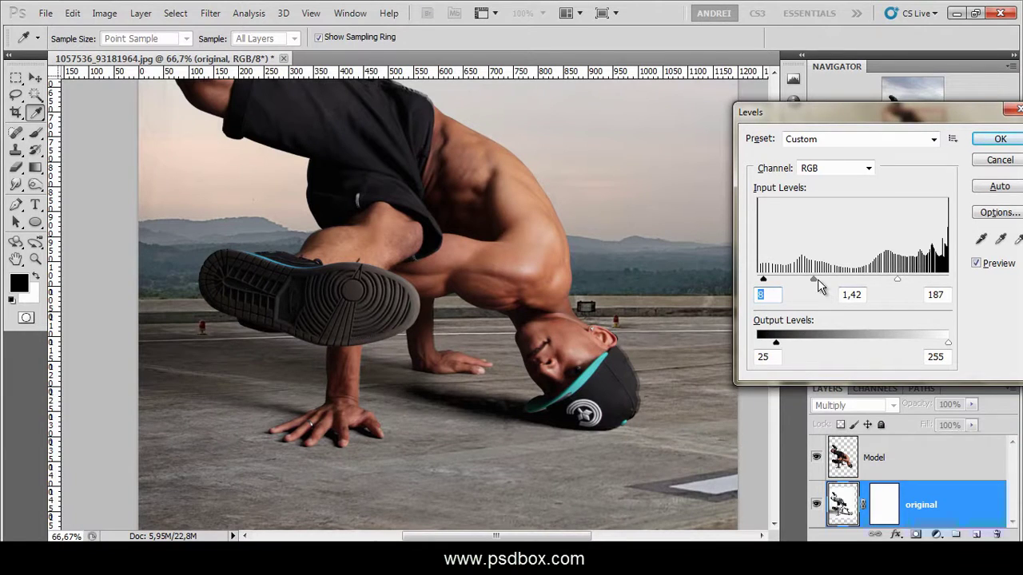
drag(814, 281, 828, 285)
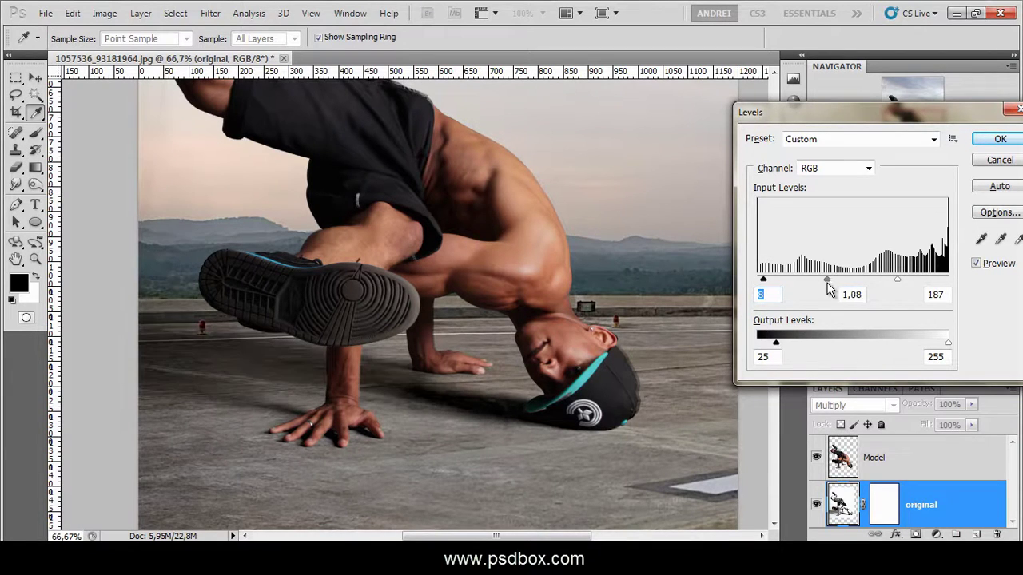
click(1000, 140)
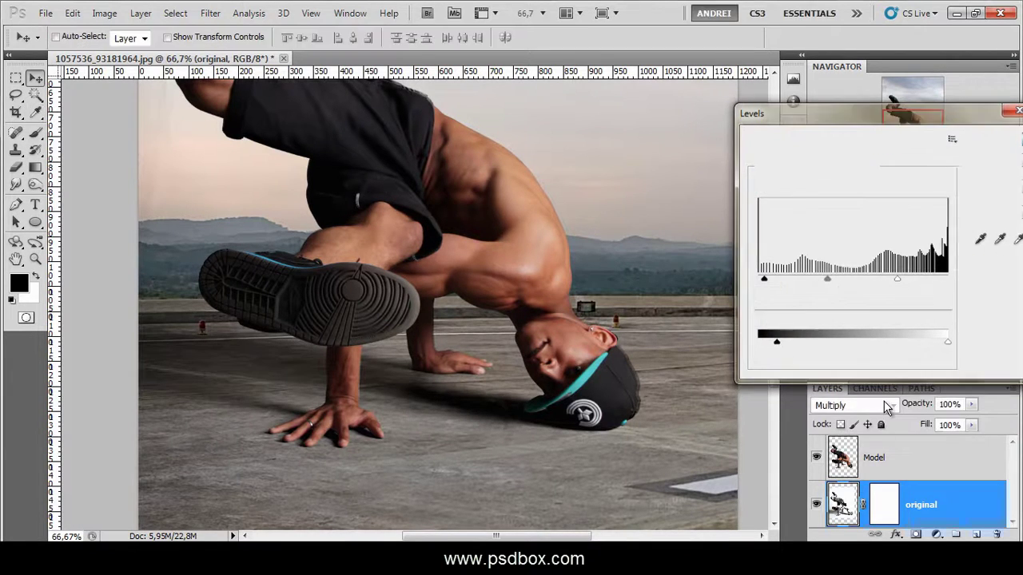
Step: Pick the Brush tool on the original layer's mask, toggling Model to inspect the sky
click(889, 499)
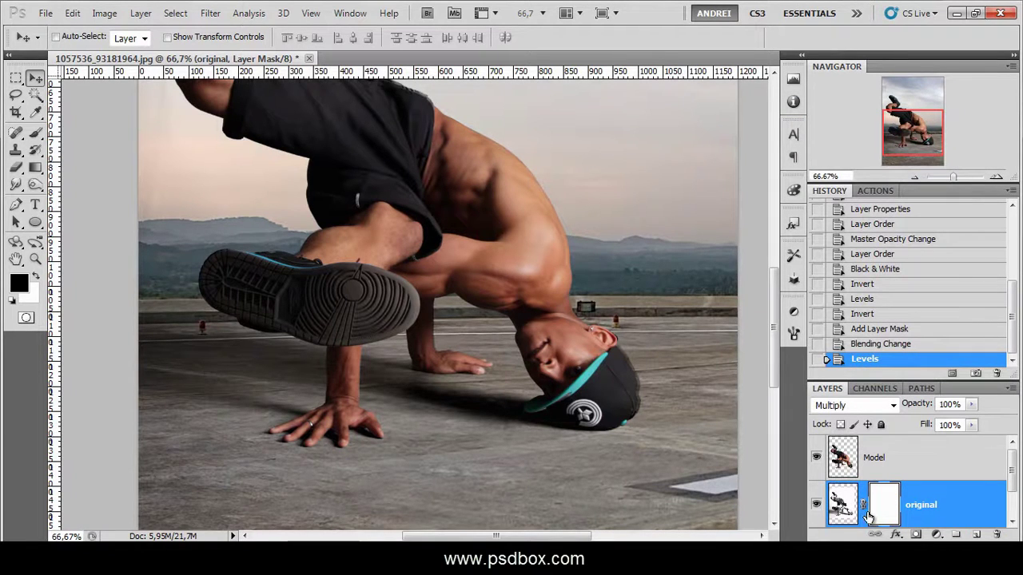
click(35, 132)
drag(602, 278, 613, 346)
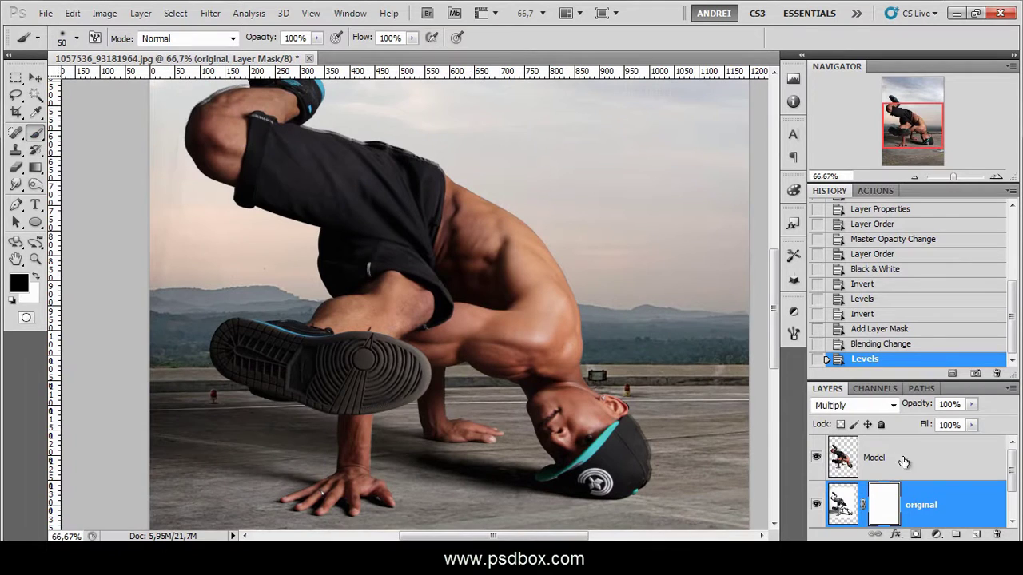
click(871, 467)
click(816, 461)
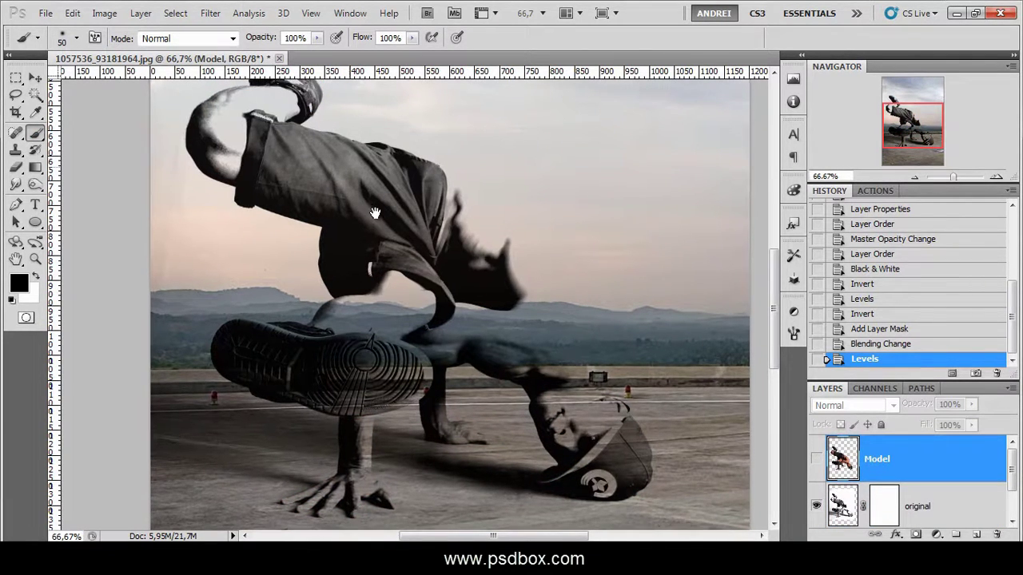
drag(355, 172, 413, 275)
click(816, 462)
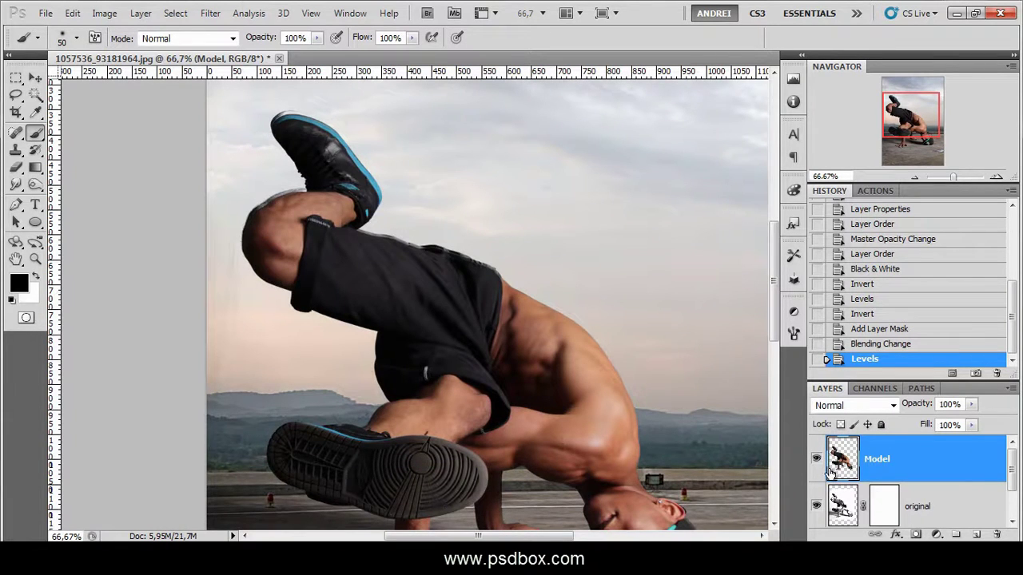
drag(536, 339, 572, 356)
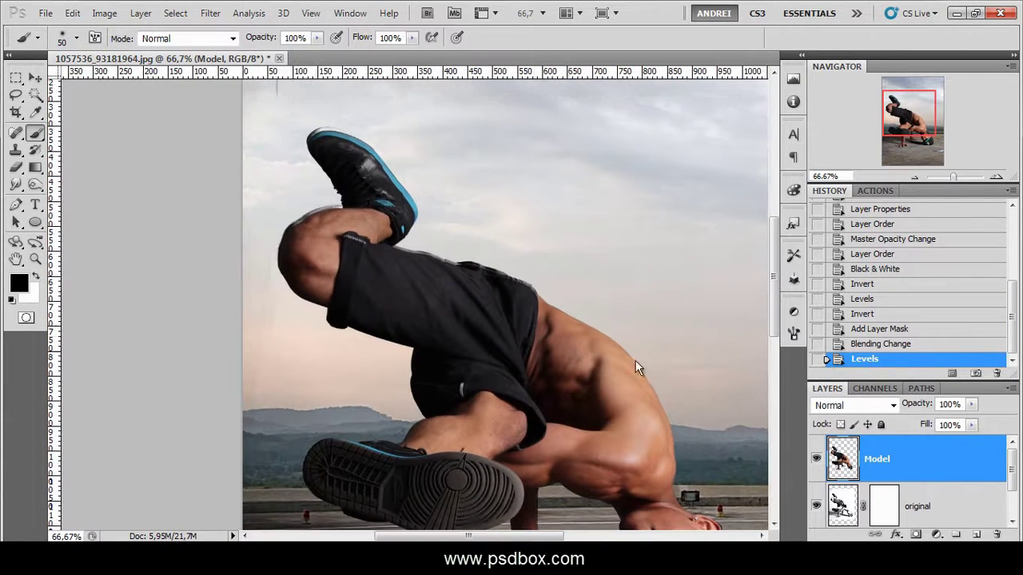
Step: Set the brush to 141 px and paint out the dark sky streak above the raised shoe
click(885, 507)
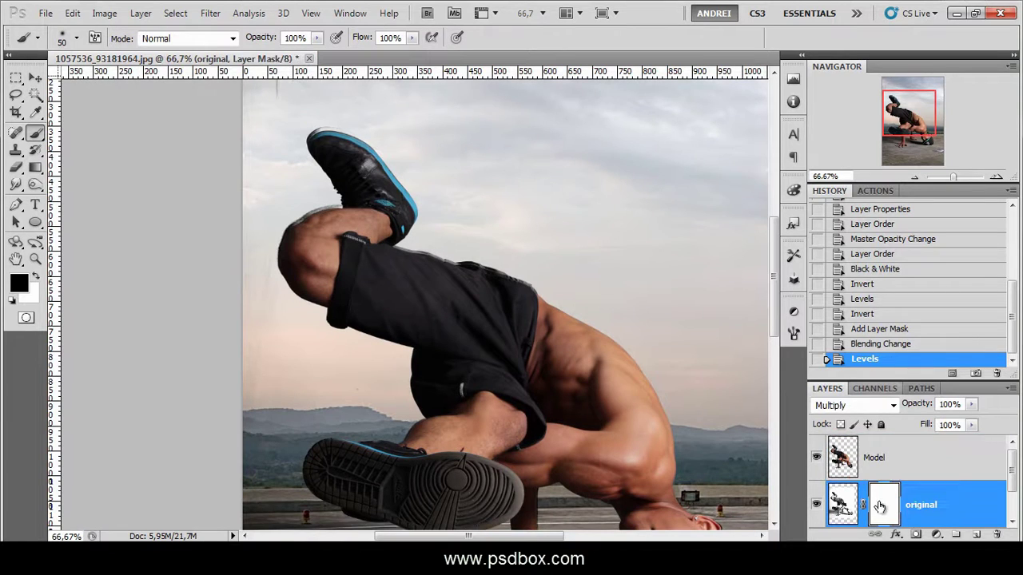
right_click(438, 231)
click(508, 210)
key(Return)
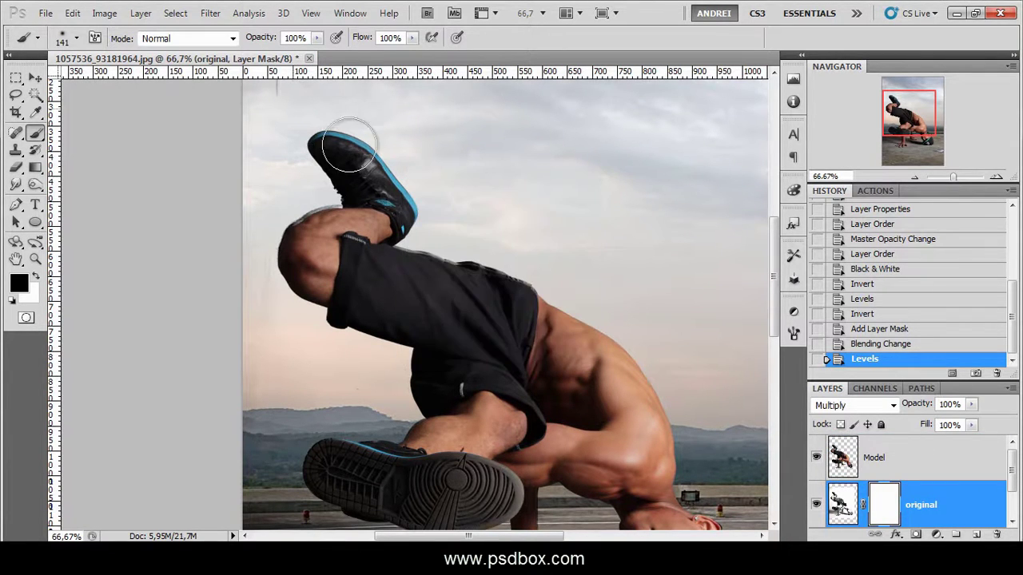
drag(336, 218, 316, 333)
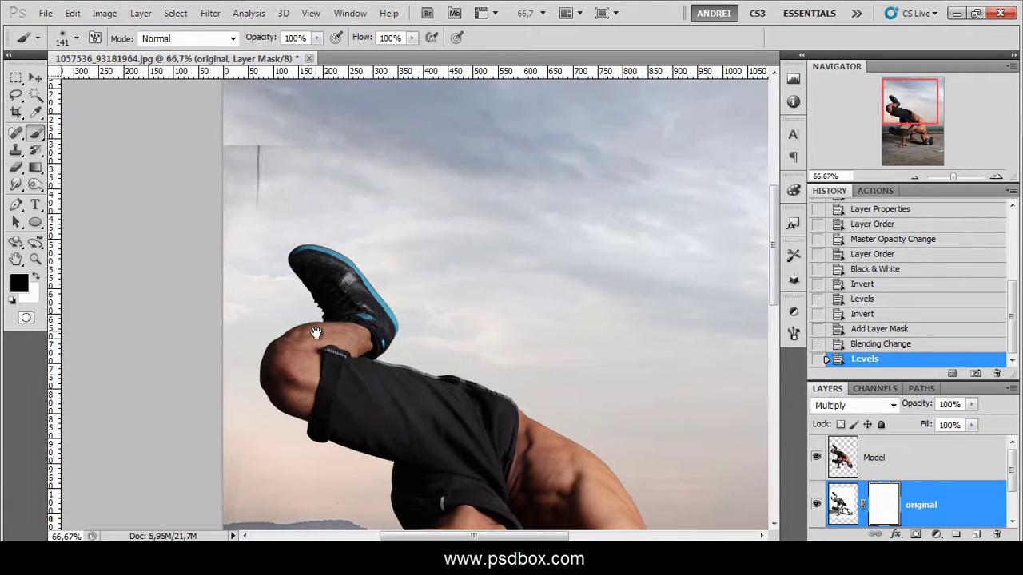
click(245, 142)
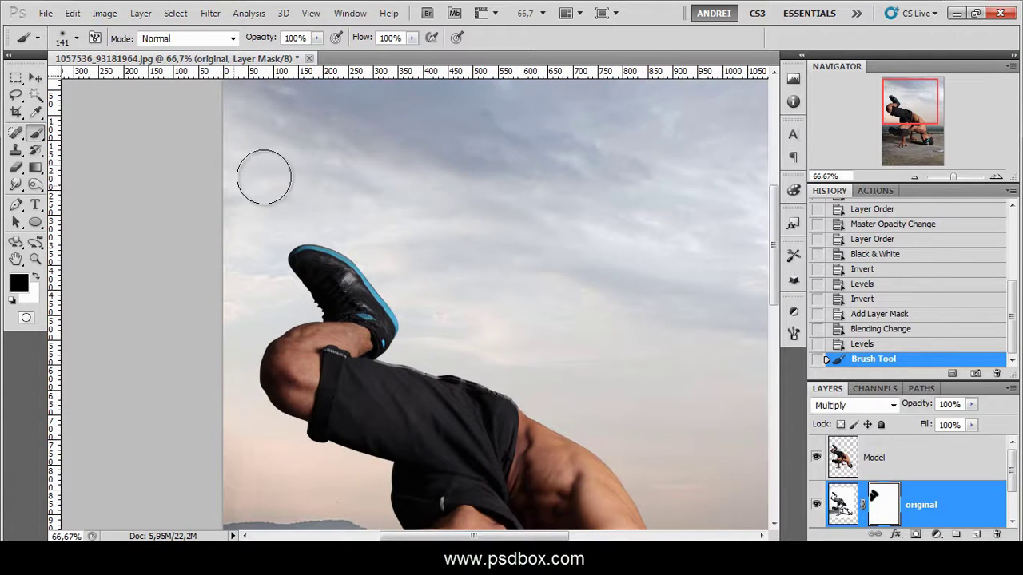
Step: Paint the original layer's mask around the dancer's cap, raised knee and rooftop floor
mouse_move(458, 434)
mouse_down()
mouse_move(406, 198)
mouse_move(396, 238)
mouse_move(611, 265)
mouse_move(669, 399)
mouse_move(405, 447)
mouse_move(485, 468)
mouse_up()
click(485, 469)
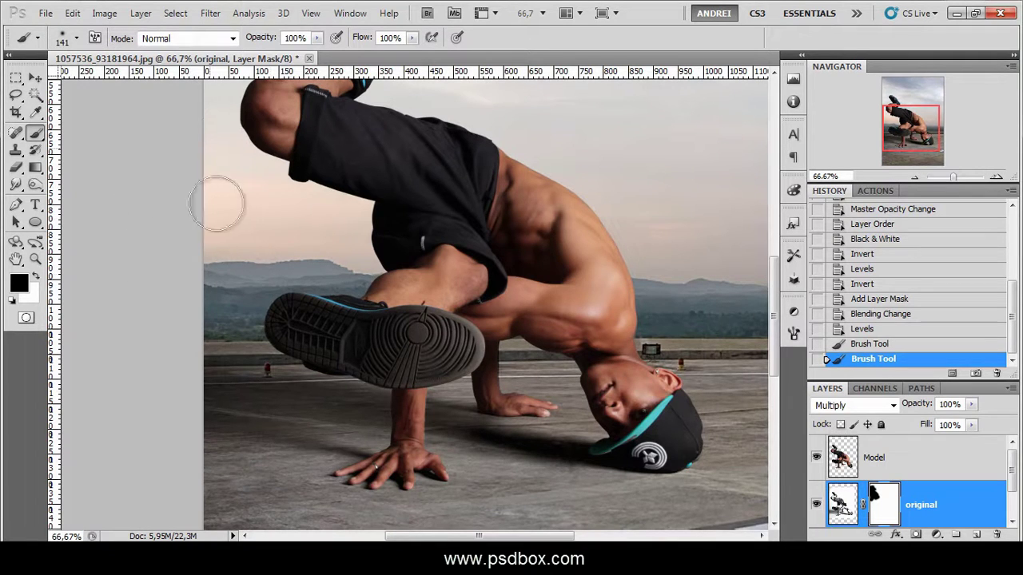
drag(201, 200, 382, 329)
key(ctrl+r)
key(ctrl+r)
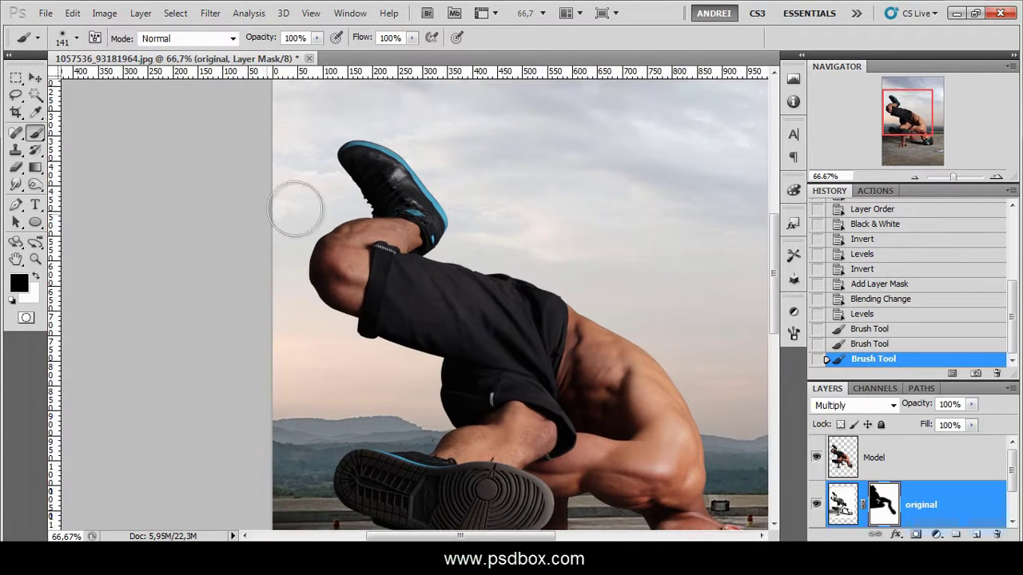
mouse_move(553, 457)
mouse_down()
mouse_move(468, 228)
mouse_move(421, 212)
mouse_up()
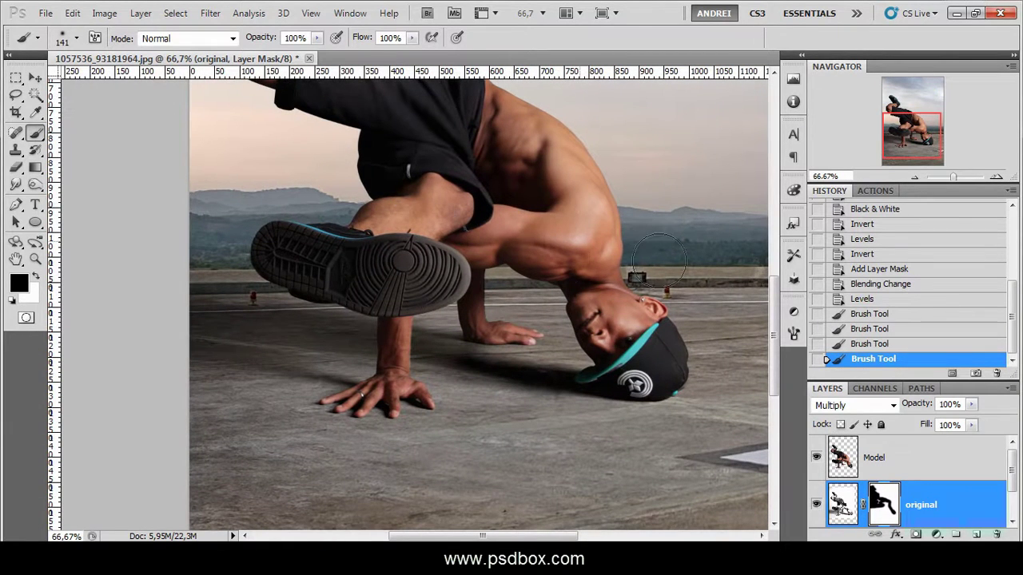
mouse_move(679, 453)
mouse_down()
mouse_move(721, 389)
mouse_move(651, 471)
mouse_move(605, 464)
mouse_up()
key(ctrl+r)
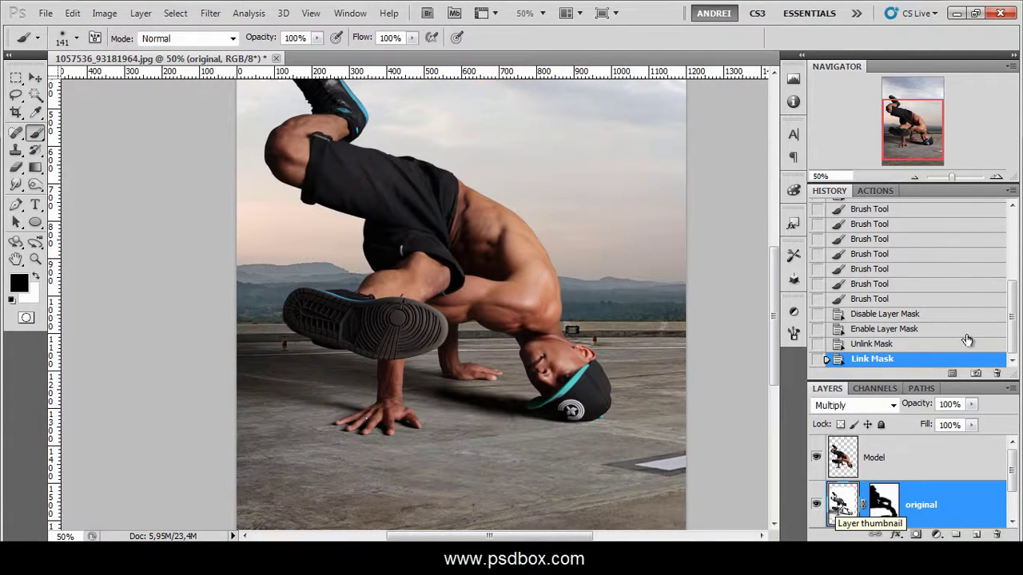
Step: Lower the original layer's opacity to 89%
click(971, 405)
drag(972, 423, 956, 426)
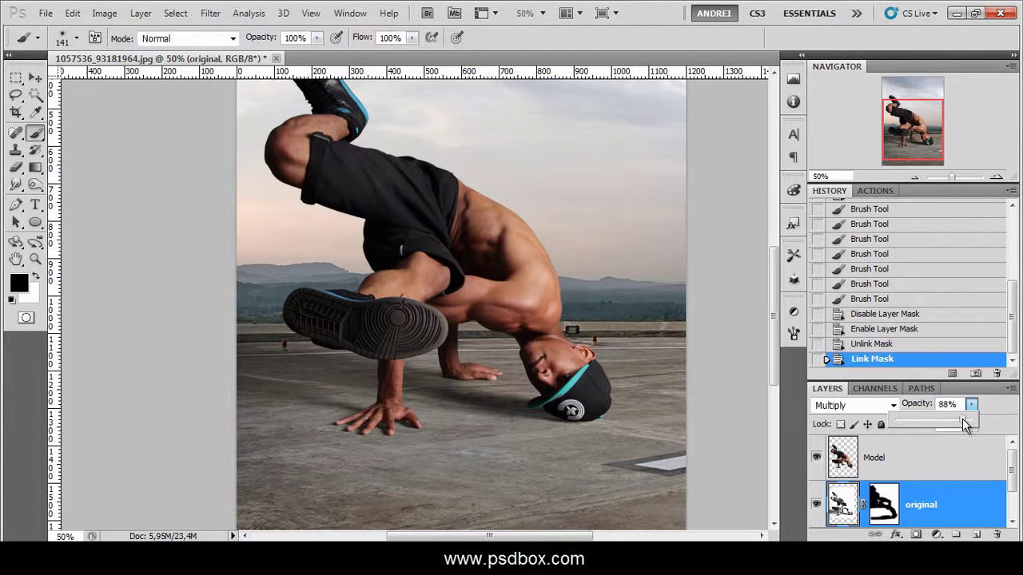
drag(963, 419, 963, 419)
click(971, 508)
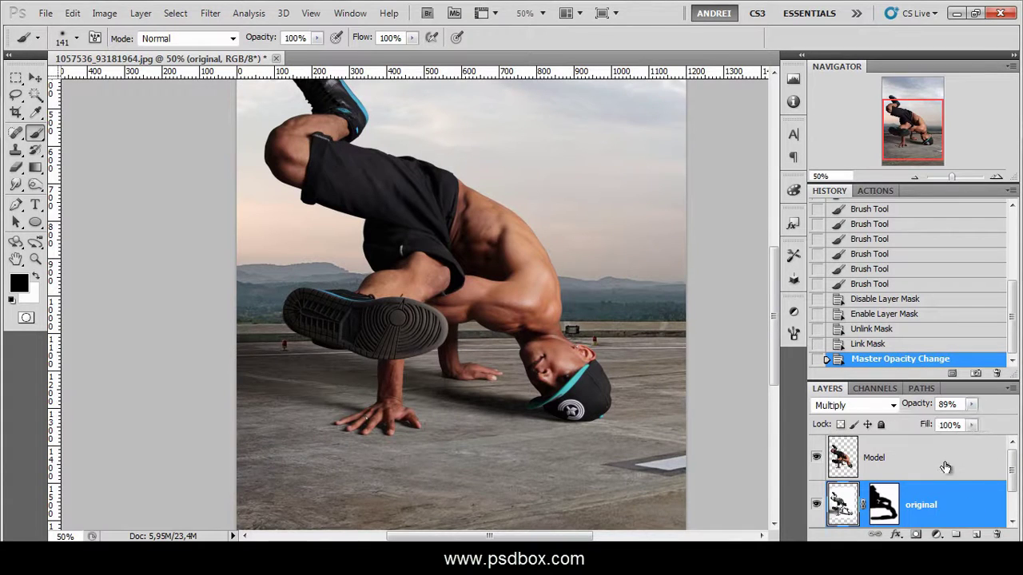
Step: Compare Normal blending with the mask disabled, then return the original layer to Multiply
click(945, 467)
drag(521, 344, 505, 360)
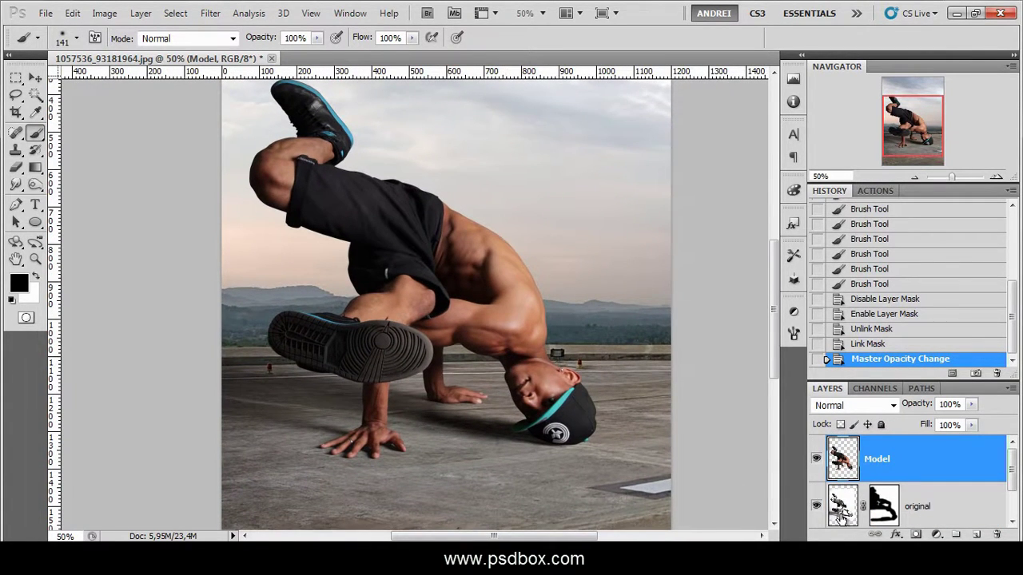
click(841, 516)
click(843, 406)
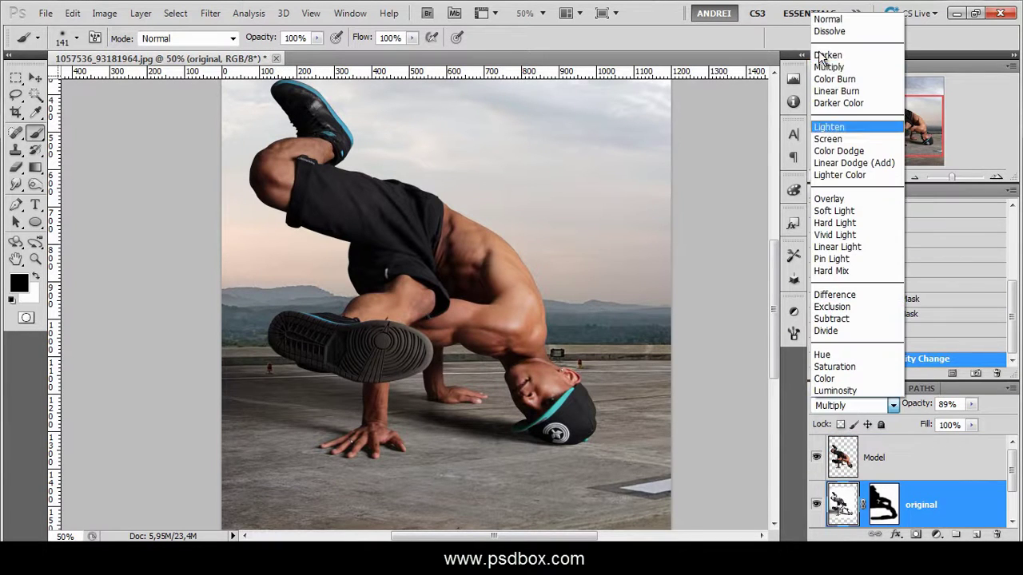
click(827, 19)
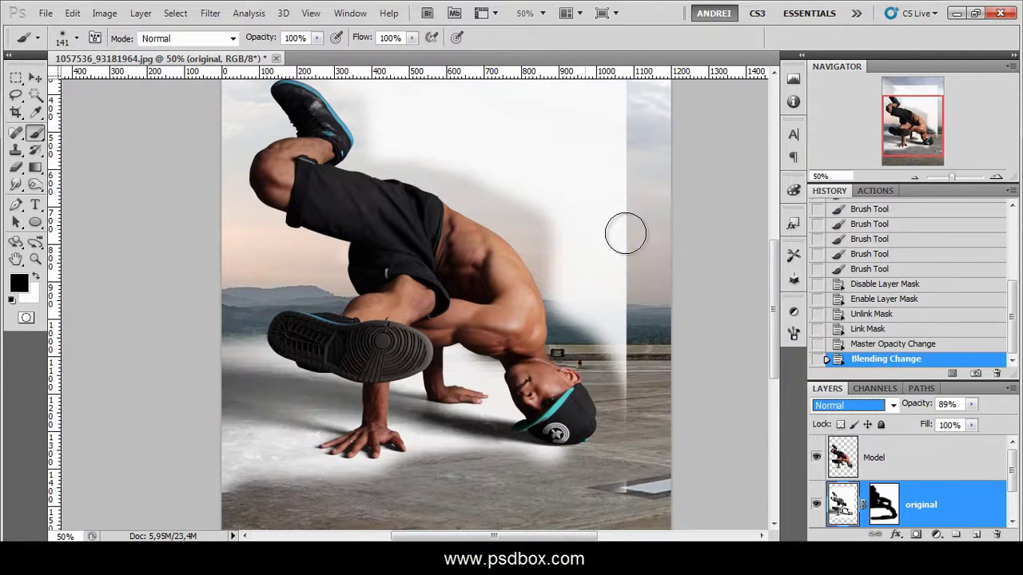
shift+click(884, 505)
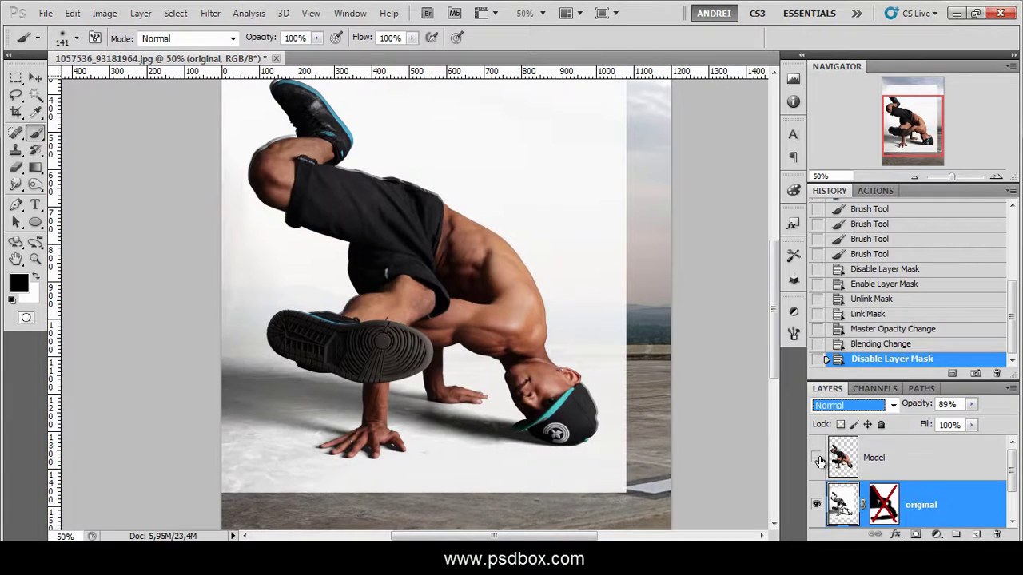
click(817, 459)
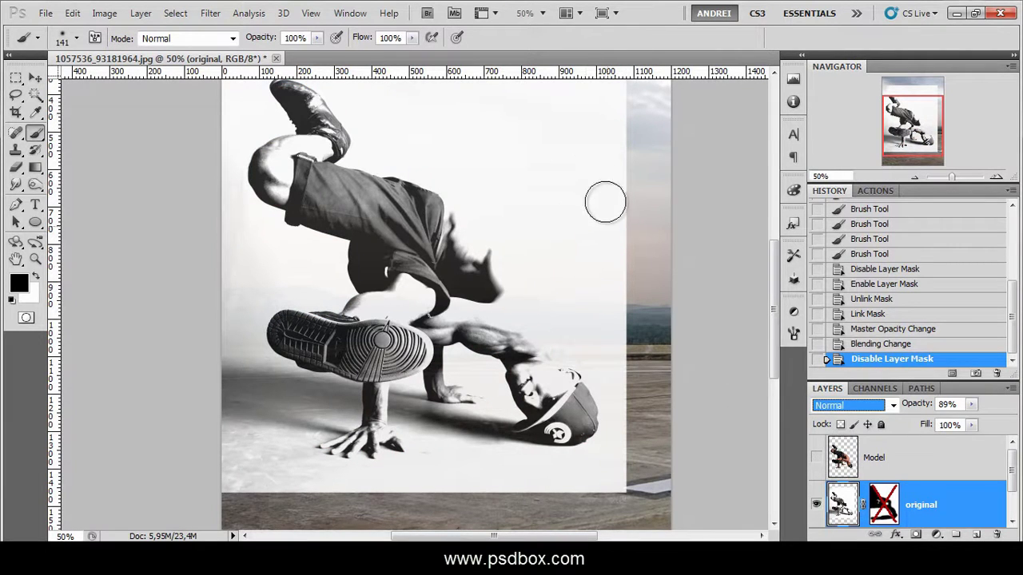
click(852, 406)
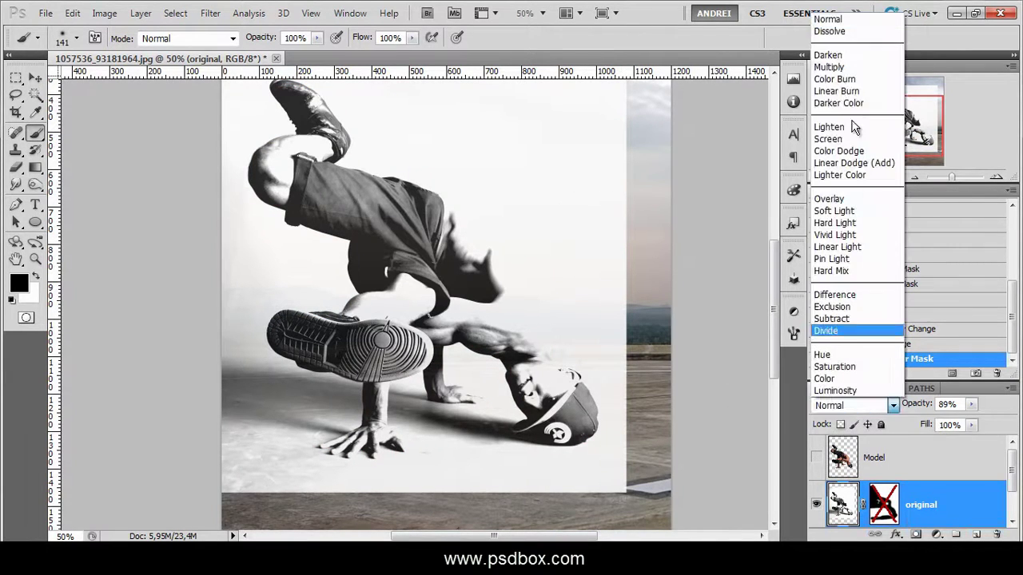
click(834, 70)
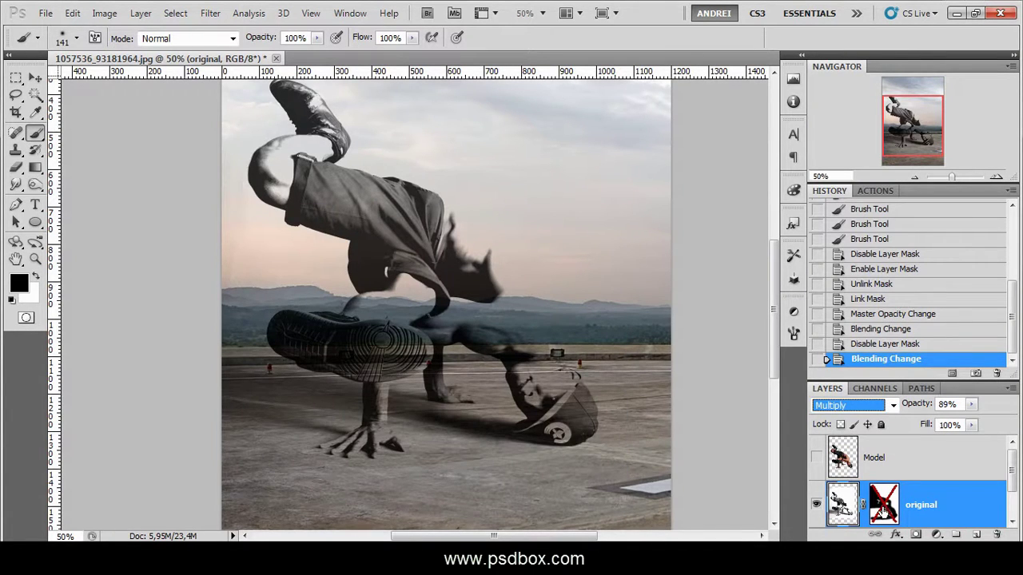
Step: Re-enable the mask and paint out the blurry shapes in the sky
shift+click(883, 512)
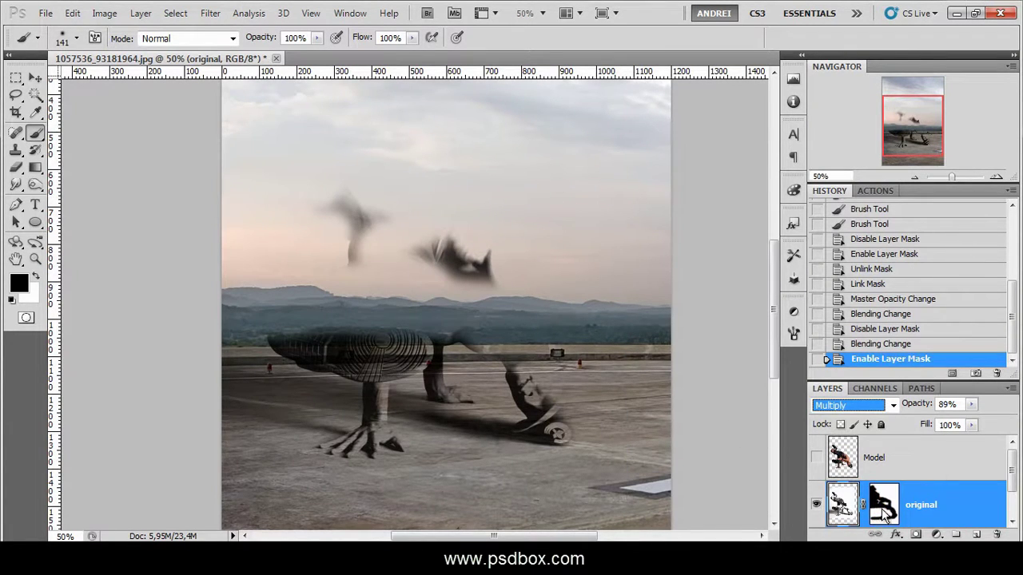
click(882, 512)
mouse_move(471, 260)
mouse_down()
mouse_move(377, 231)
mouse_move(356, 181)
mouse_move(360, 233)
mouse_move(402, 211)
mouse_move(335, 228)
mouse_move(405, 245)
mouse_move(432, 240)
mouse_move(330, 245)
mouse_up()
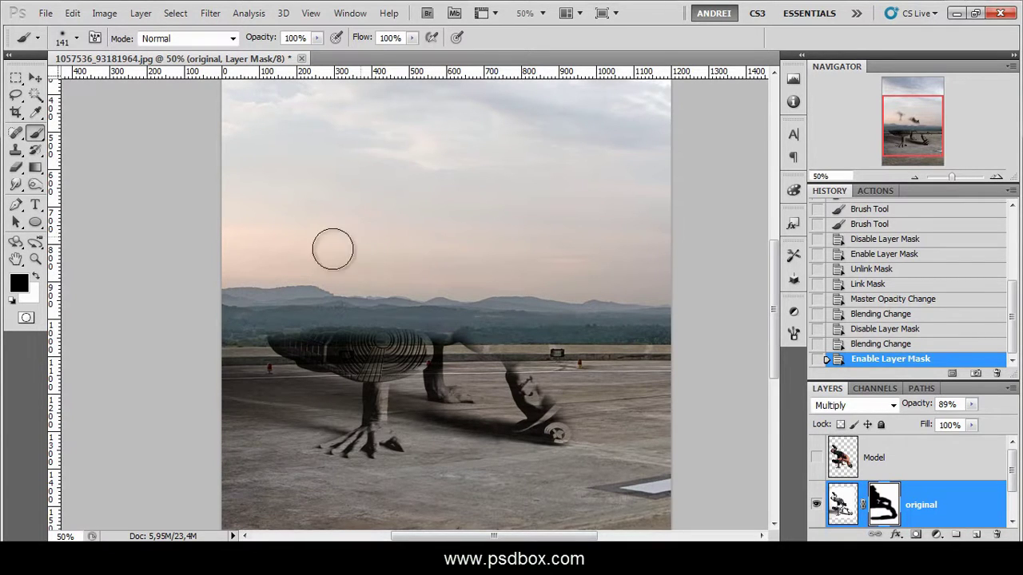
click(565, 403)
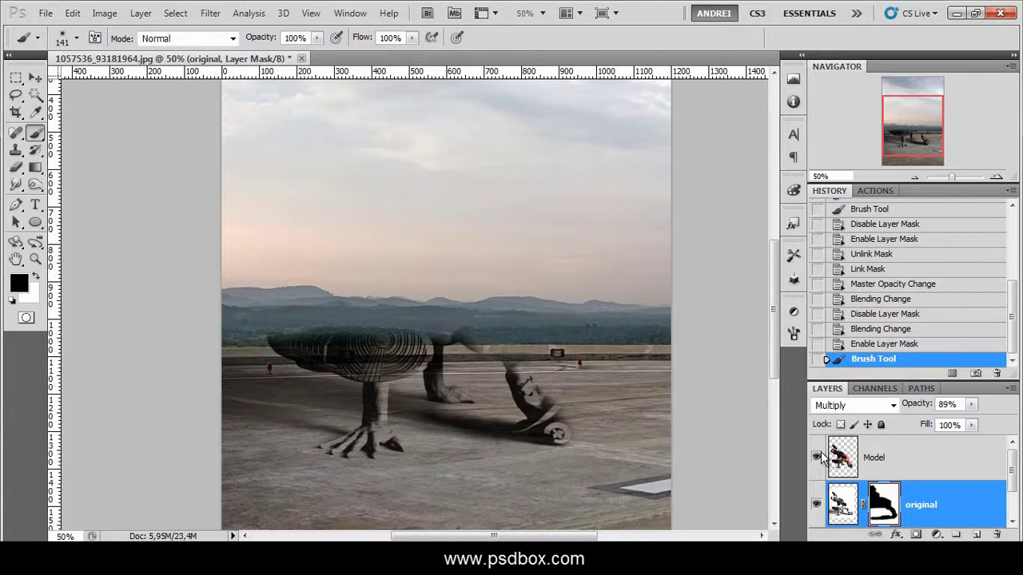
Step: Turn the Model layer back on and mask out the lower-left floor shadow, comparing with the original toggled
click(817, 456)
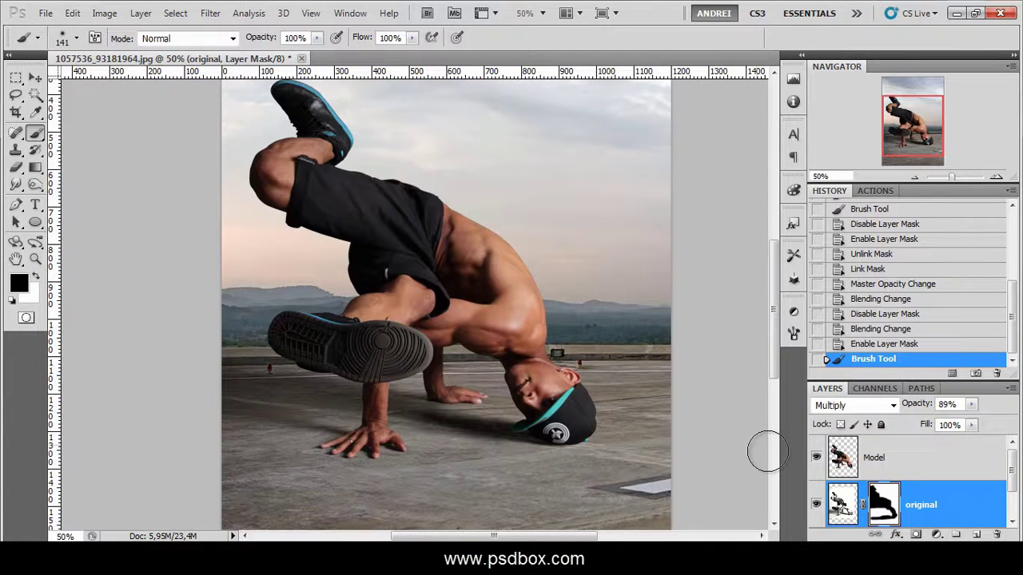
click(816, 504)
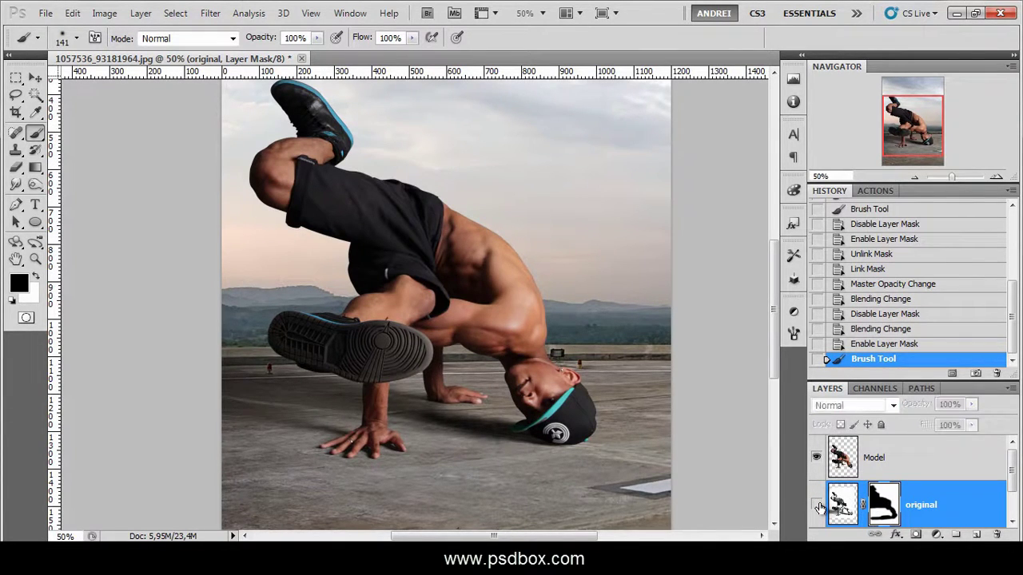
click(817, 505)
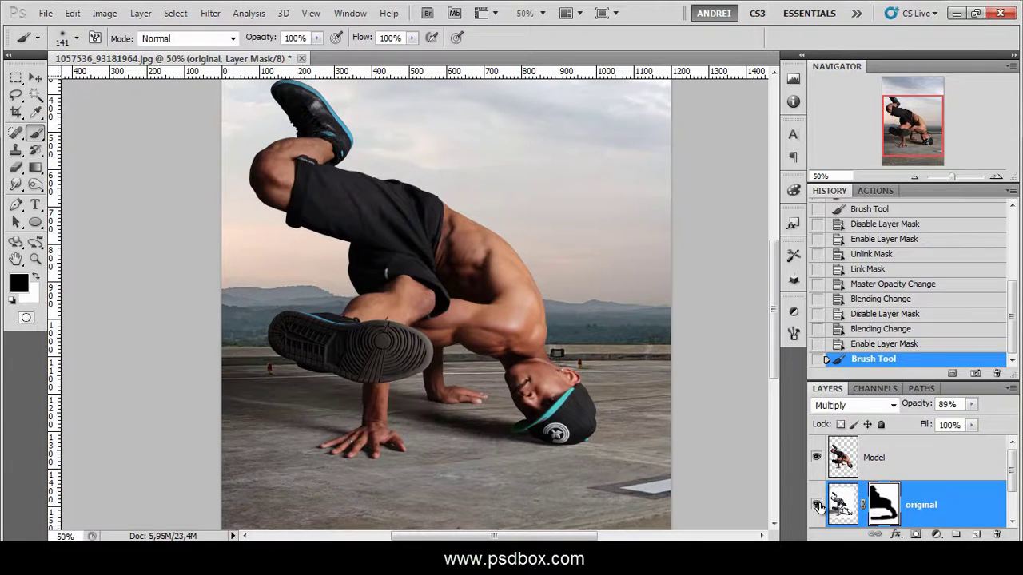
mouse_move(274, 486)
mouse_down()
mouse_move(200, 475)
mouse_move(220, 472)
mouse_up()
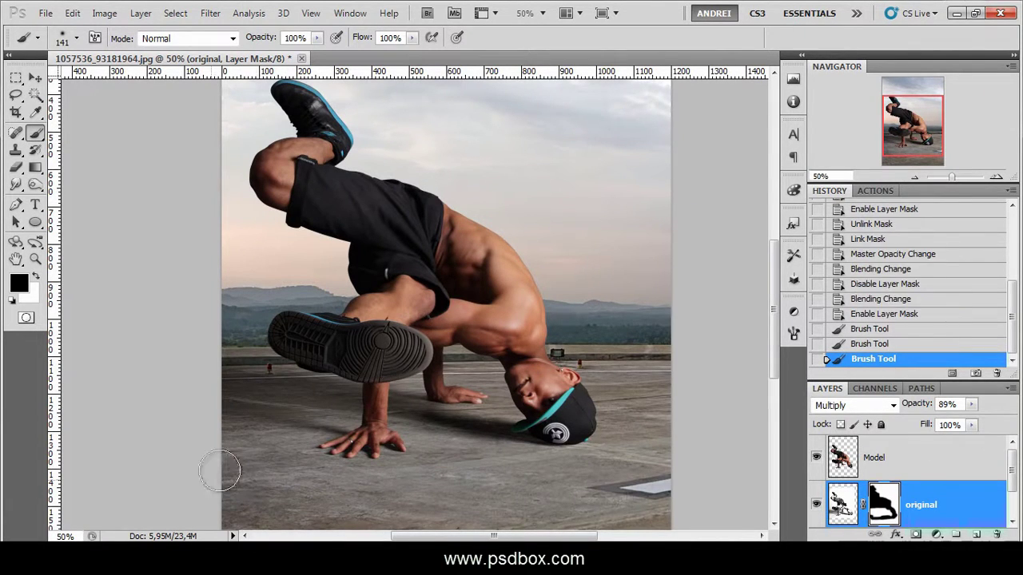
click(819, 504)
click(818, 503)
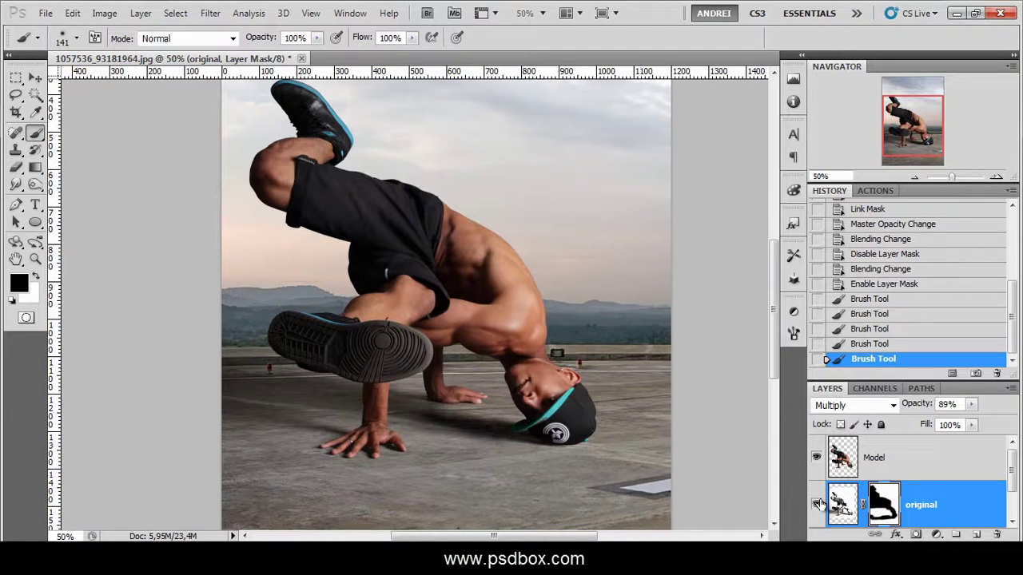
Step: Paint out three more floor shadows around the dancer's cap on the original layer's mask
click(552, 376)
click(446, 367)
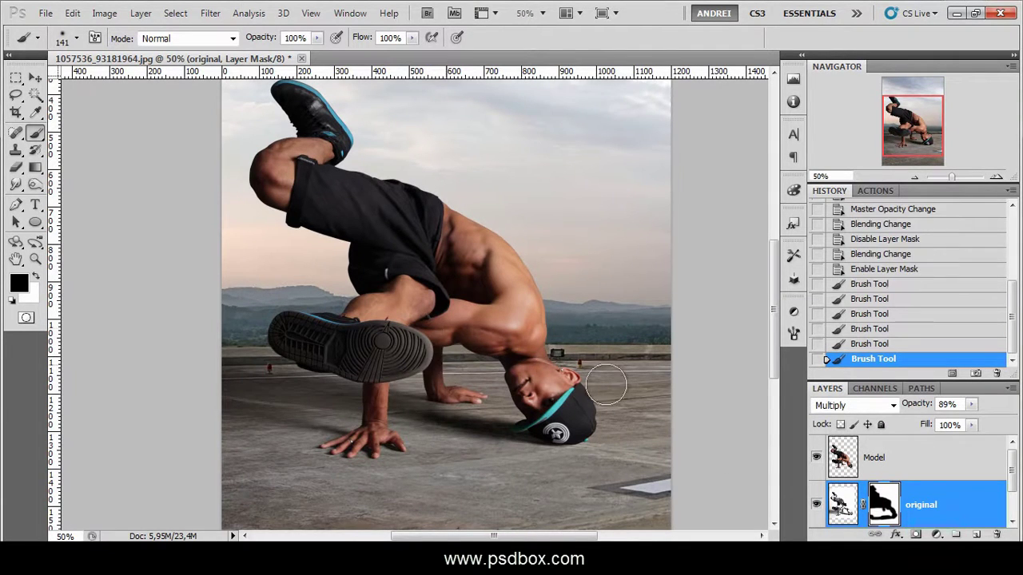
click(608, 385)
click(819, 505)
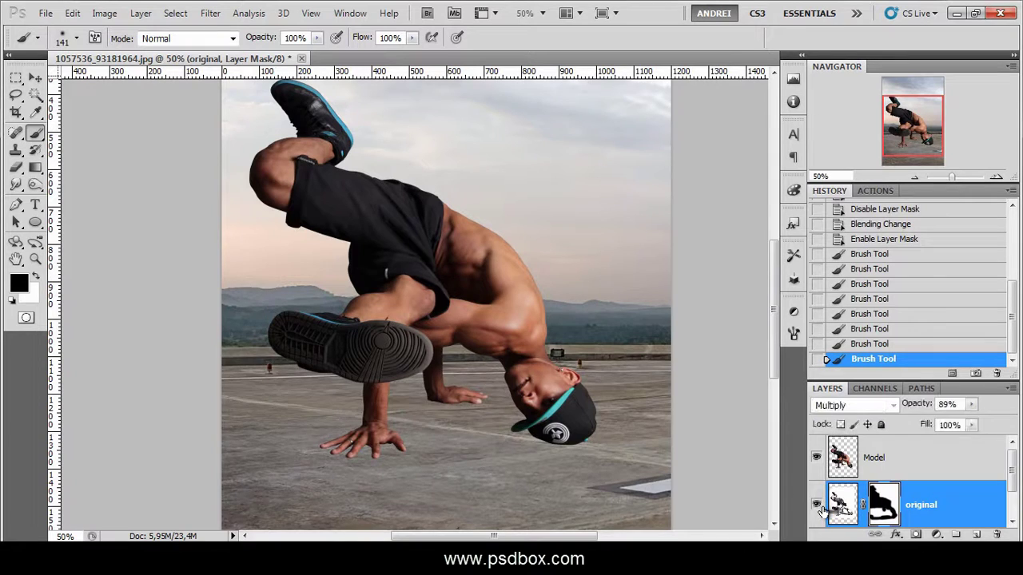
click(819, 505)
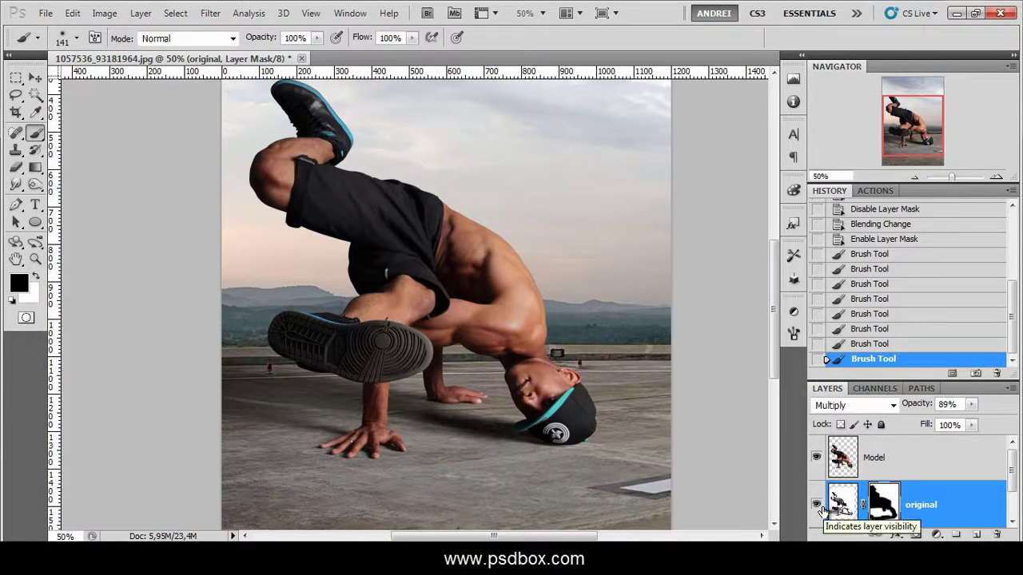
scroll(714, 432, up, 2)
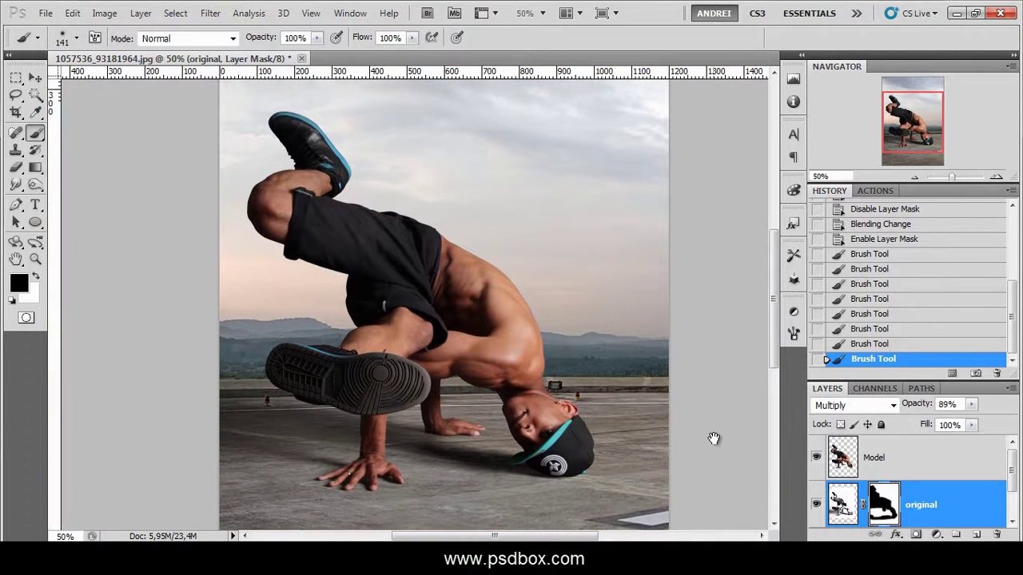
drag(714, 438, 713, 436)
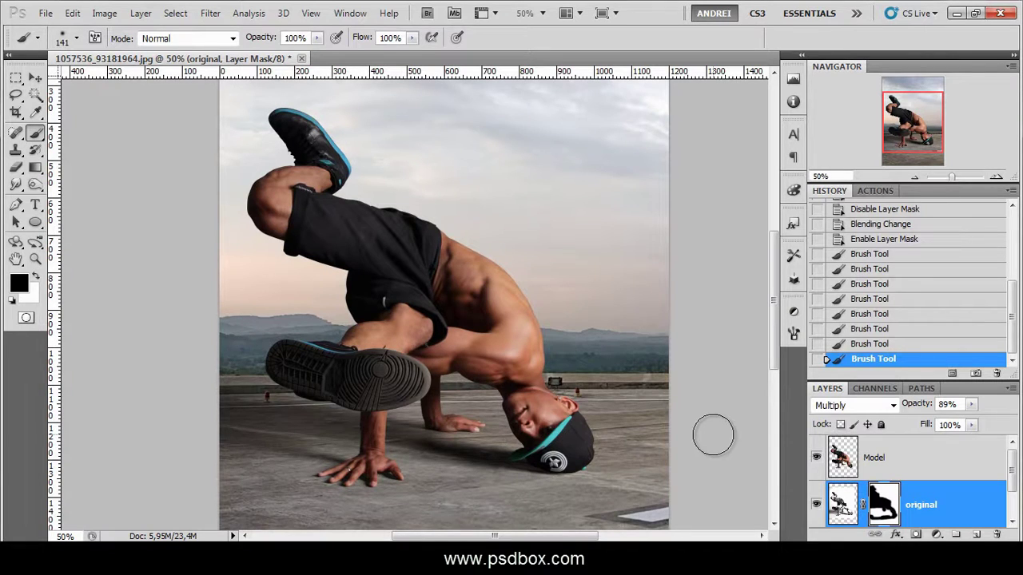